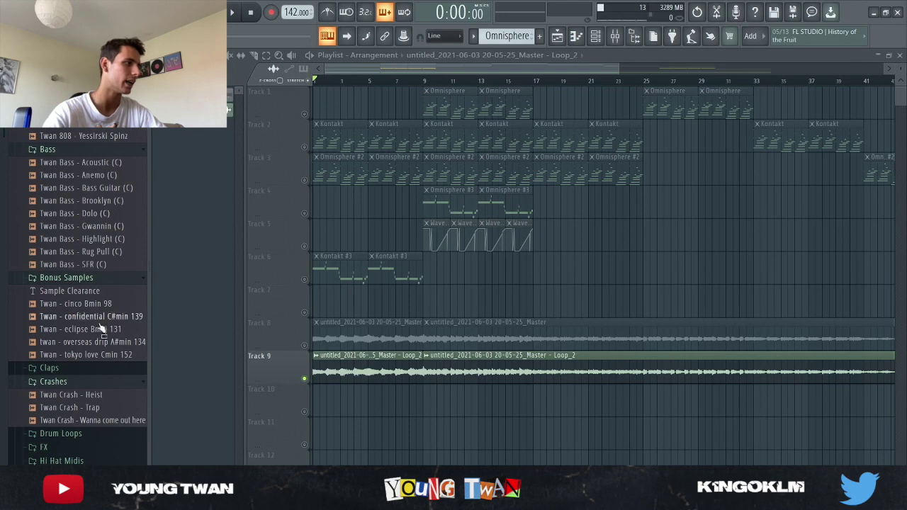
Browse the drum kit's sample folders in the browser and expand the Drum Loops folder.
{"action": "scroll", "coordinate": [101, 279], "scroll_direction": "down", "scroll_amount": 4}
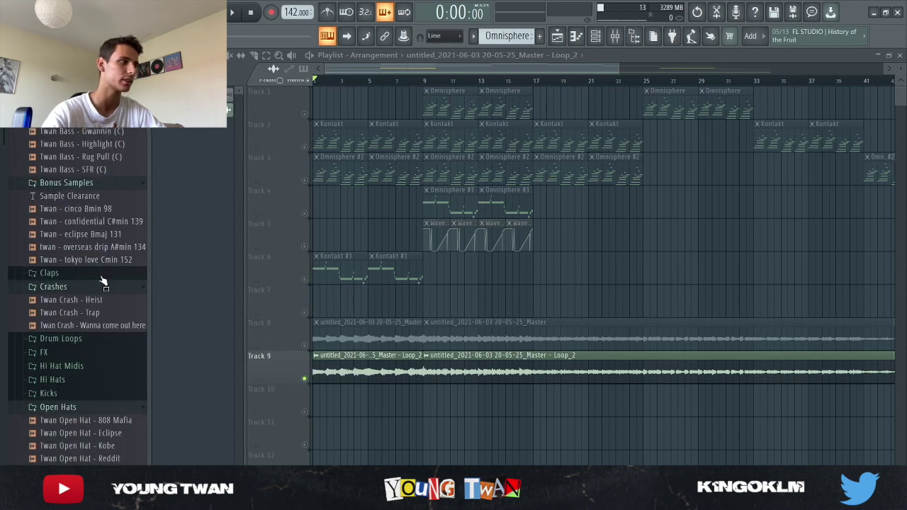
{"action": "left_click", "coordinate": [89, 332]}
{"action": "scroll", "coordinate": [117, 312], "scroll_direction": "down", "scroll_amount": 5}
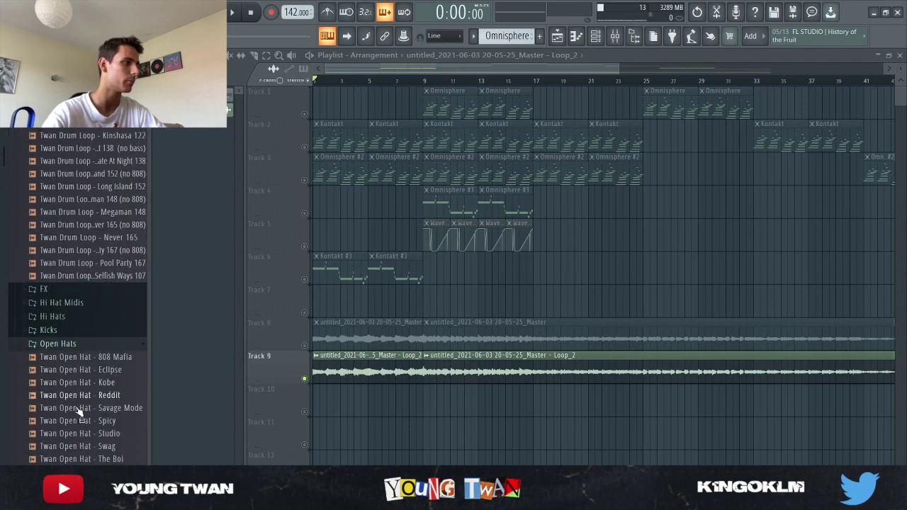
{"action": "scroll", "coordinate": [87, 317], "scroll_direction": "down", "scroll_amount": 5}
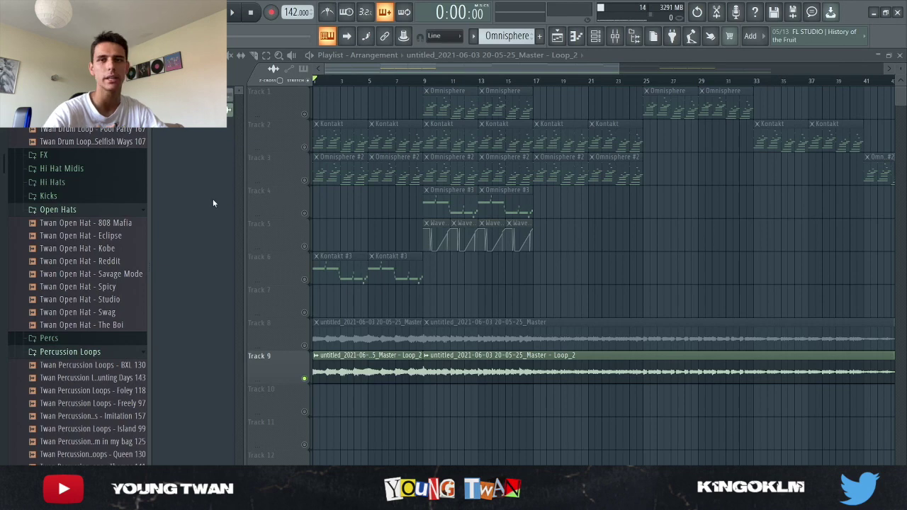
Inspect the Omnisphere channel's preset from the channel rack and solo that channel.
{"action": "left_click", "coordinate": [599, 37]}
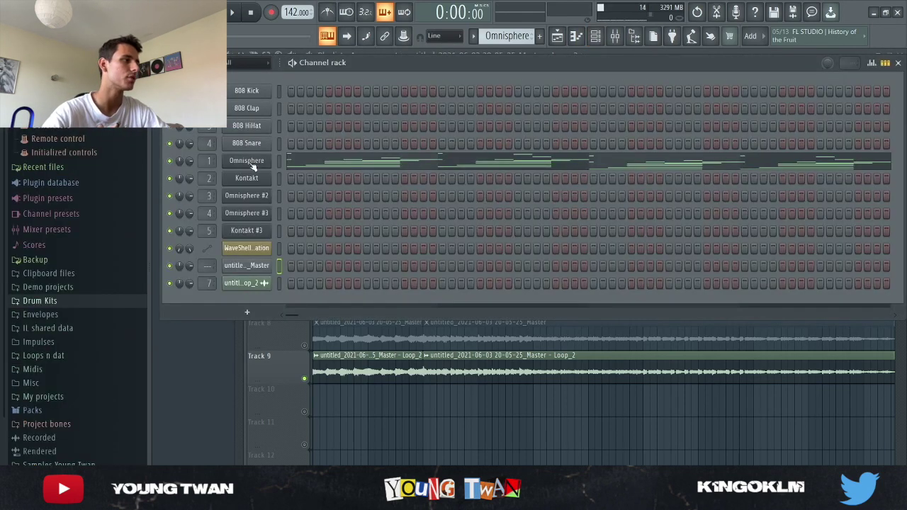
{"action": "left_click", "coordinate": [251, 162]}
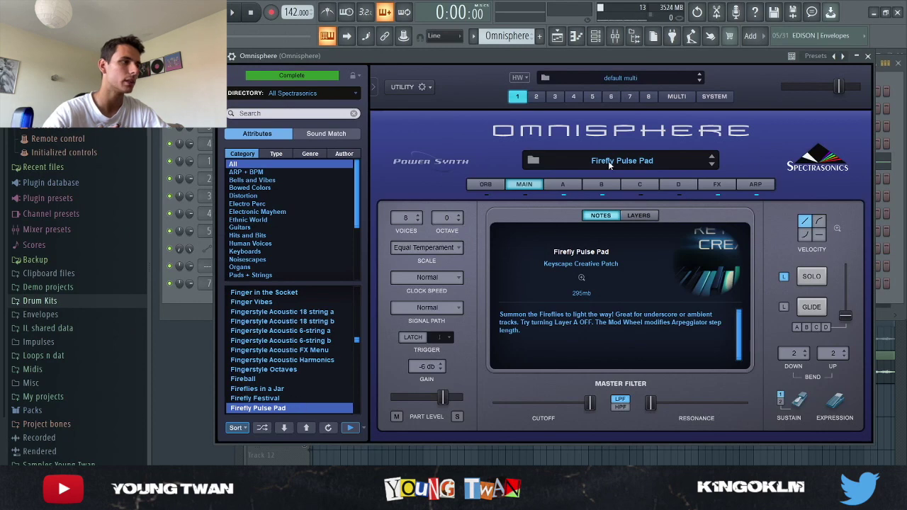
{"action": "left_click", "coordinate": [185, 302]}
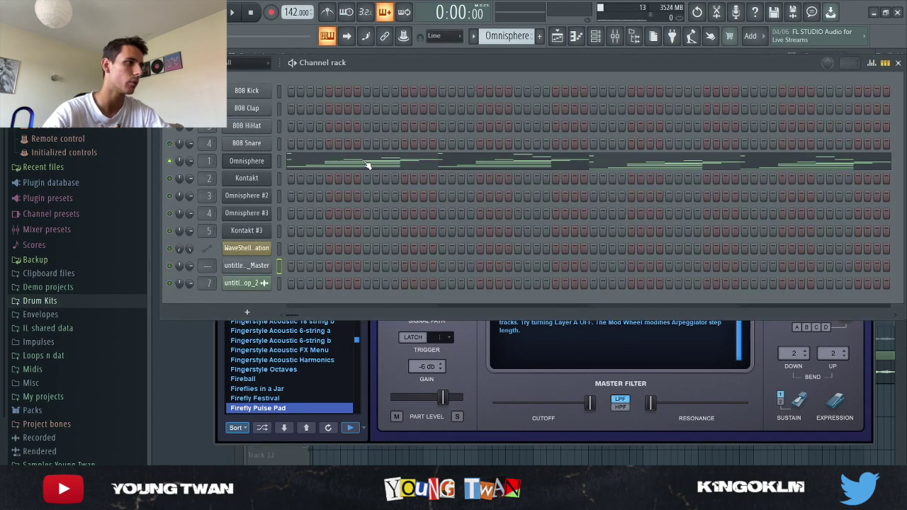
Open the Omnisphere pattern in the piano roll and play back the melody across its four bars.
{"action": "left_click", "coordinate": [367, 165]}
{"action": "key", "text": "space"}
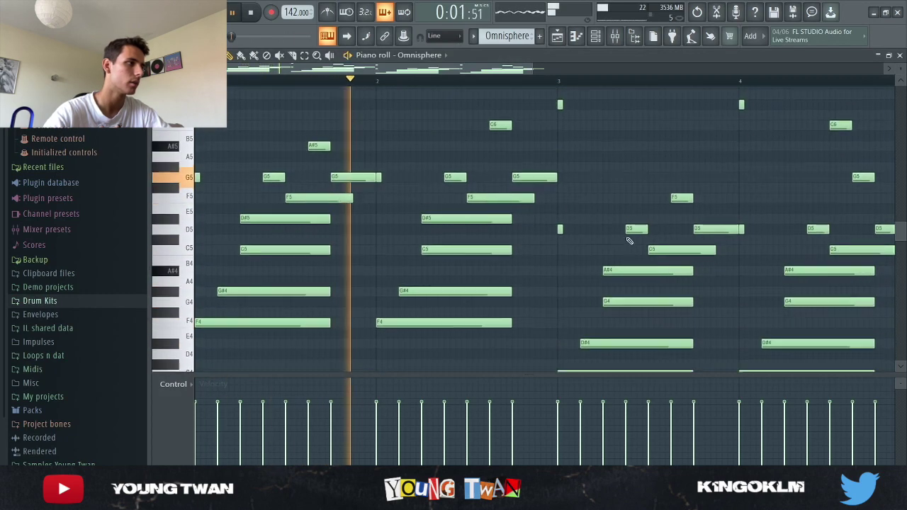
{"action": "scroll", "coordinate": [792, 284], "scroll_direction": "down", "scroll_amount": 2}
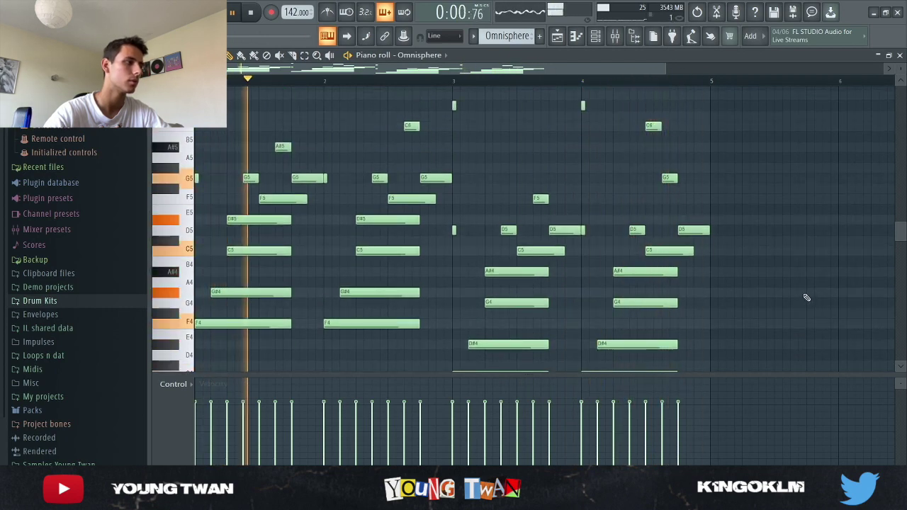
Stop playback and inspect the Fruity parametric EQ 2 curve on the Omnisphere mixer track.
{"action": "left_click", "coordinate": [615, 36]}
{"action": "key", "text": "space"}
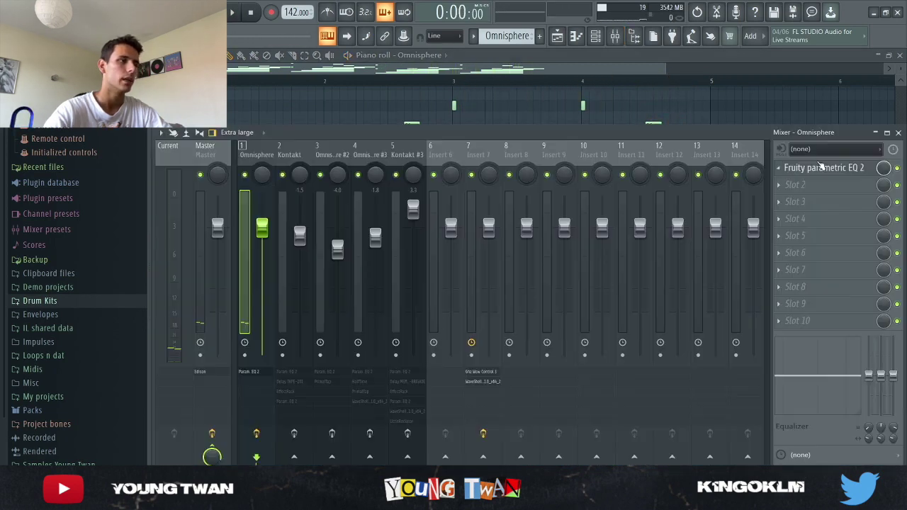
{"action": "left_click", "coordinate": [824, 168]}
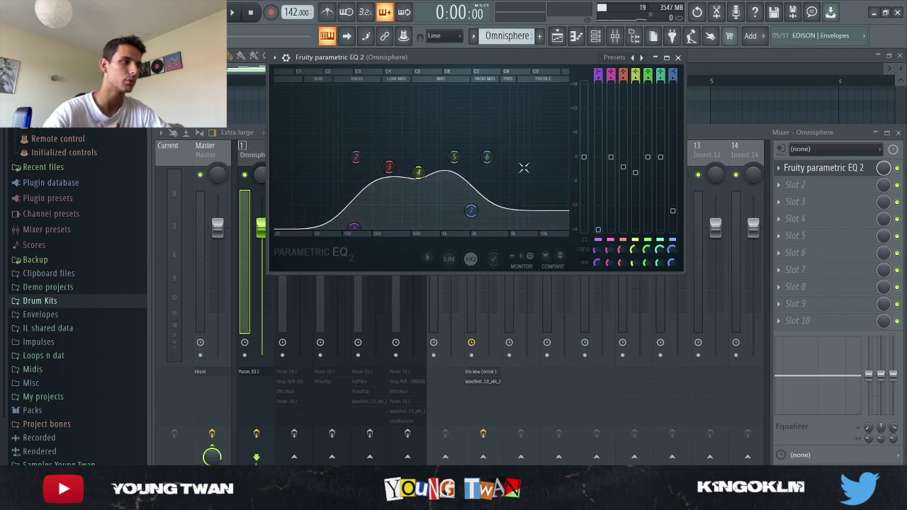
{"action": "left_click", "coordinate": [678, 58]}
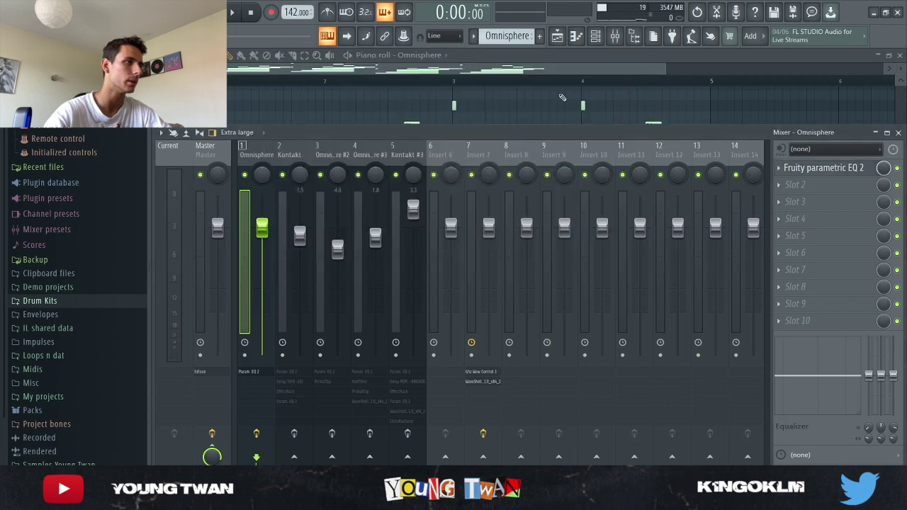
Return to the Omnisphere piano roll and play the melody again, checking the lower notes around C4.
{"action": "key", "text": "F7"}
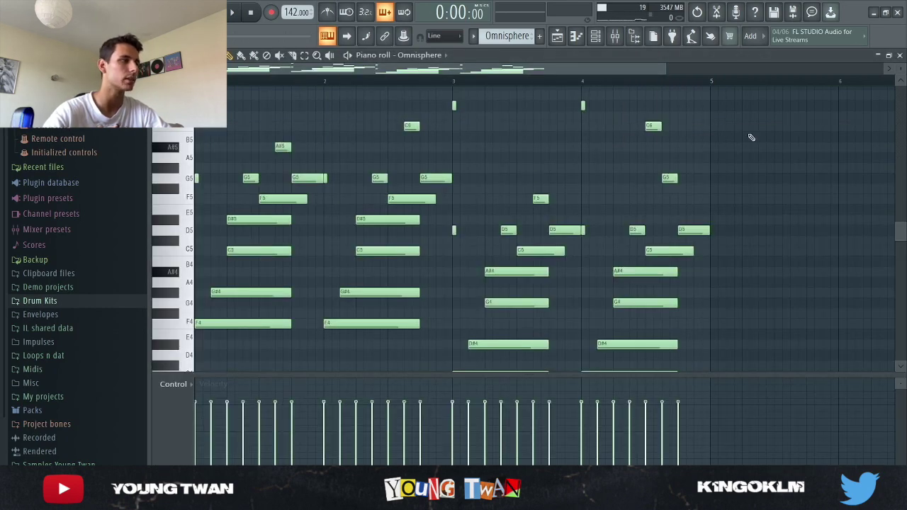
{"action": "key", "text": "space"}
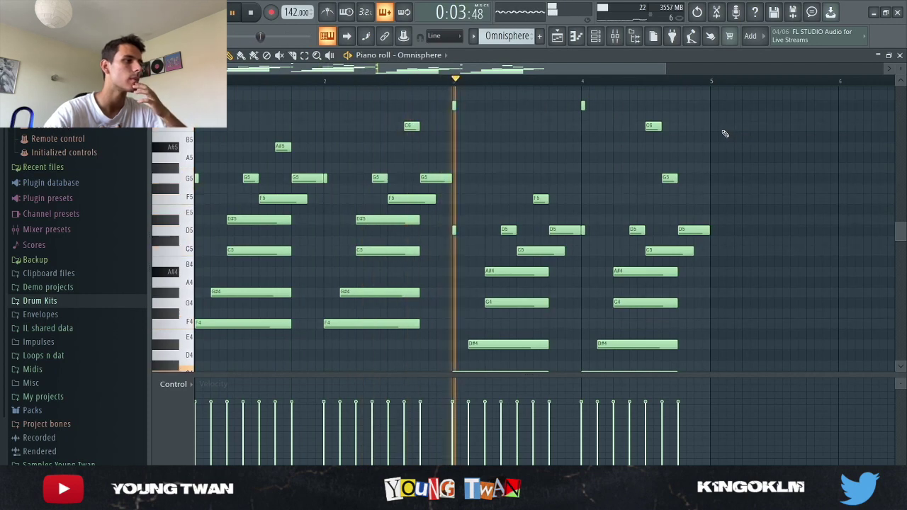
{"action": "scroll", "coordinate": [698, 213], "scroll_direction": "down", "scroll_amount": 3}
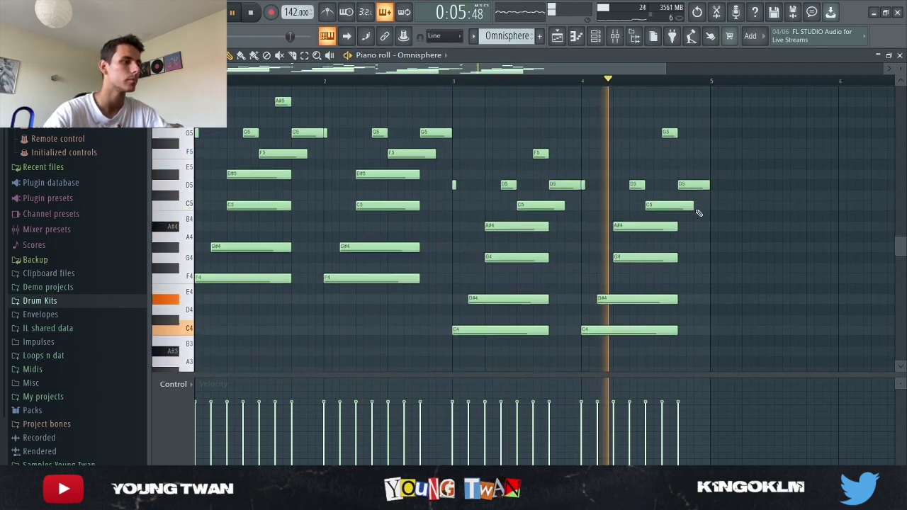
{"action": "key", "text": "space"}
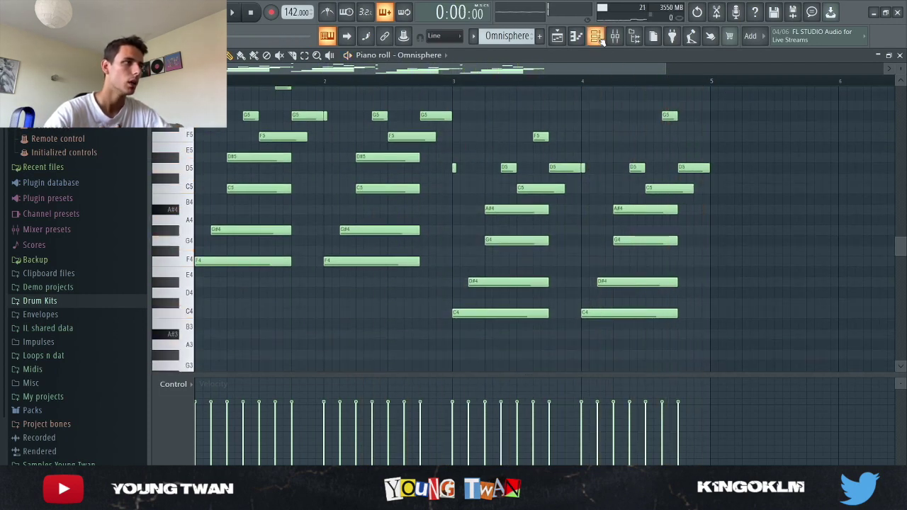
Inspect the instrument loaded in the first Kontakt channel and solo that channel.
{"action": "left_click", "coordinate": [598, 38]}
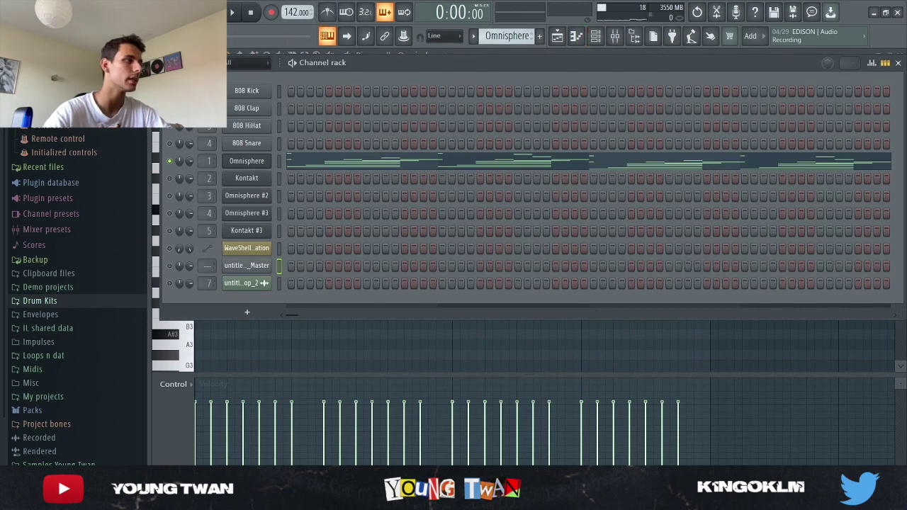
{"action": "left_click", "coordinate": [247, 178]}
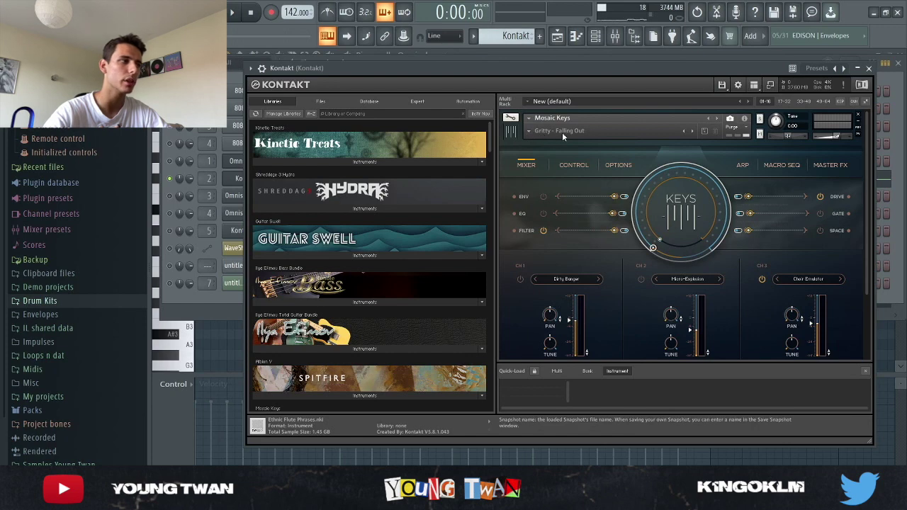
{"action": "left_click", "coordinate": [231, 183]}
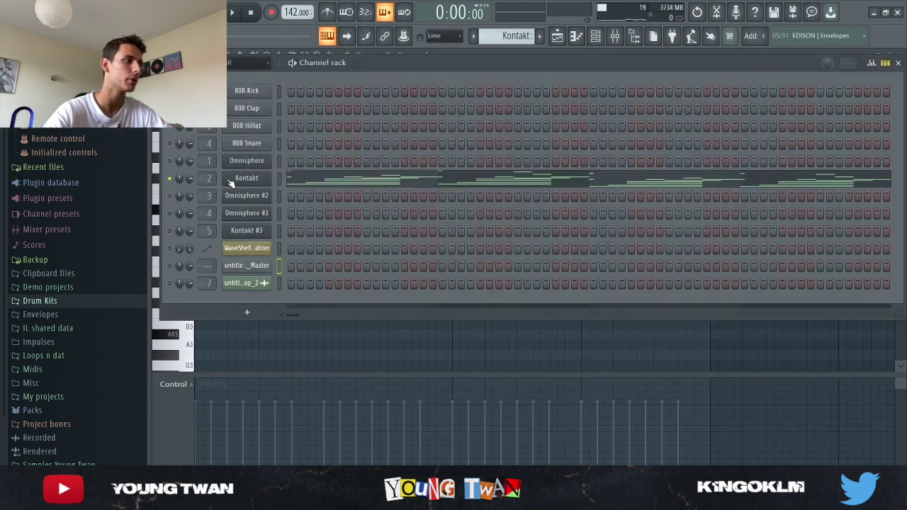
Open the Kontakt pattern in the piano roll and play it back while examining its high and low notes.
{"action": "left_click", "coordinate": [359, 183]}
{"action": "scroll", "coordinate": [602, 322], "scroll_direction": "up", "scroll_amount": 2}
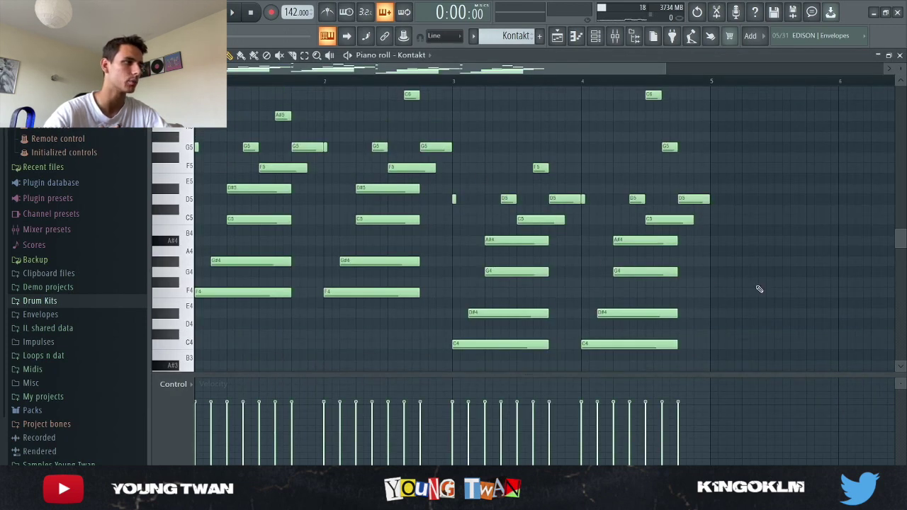
{"action": "key", "text": "space"}
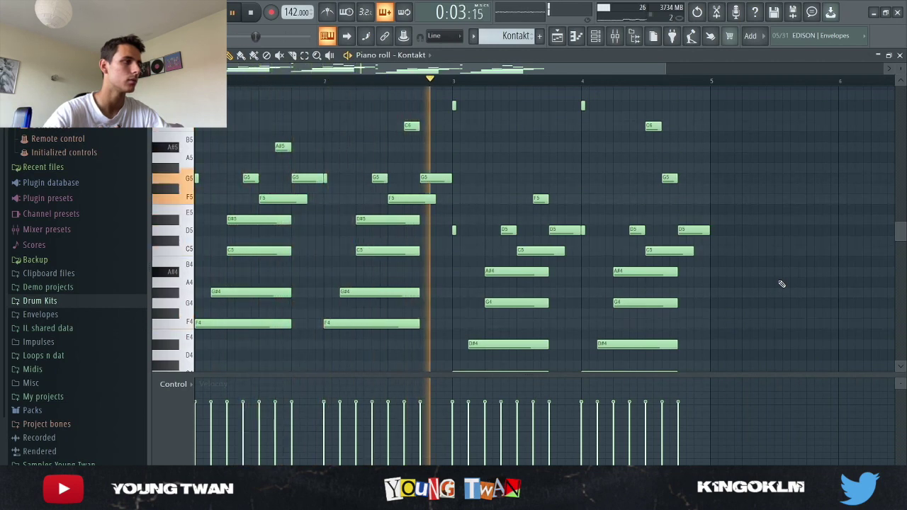
{"action": "scroll", "coordinate": [804, 285], "scroll_direction": "up", "scroll_amount": 5}
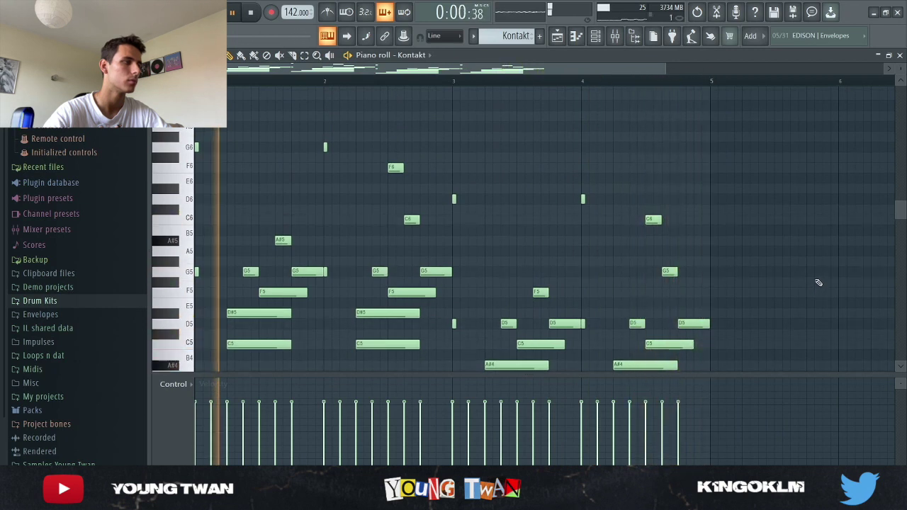
{"action": "scroll", "coordinate": [818, 282], "scroll_direction": "down", "scroll_amount": 2}
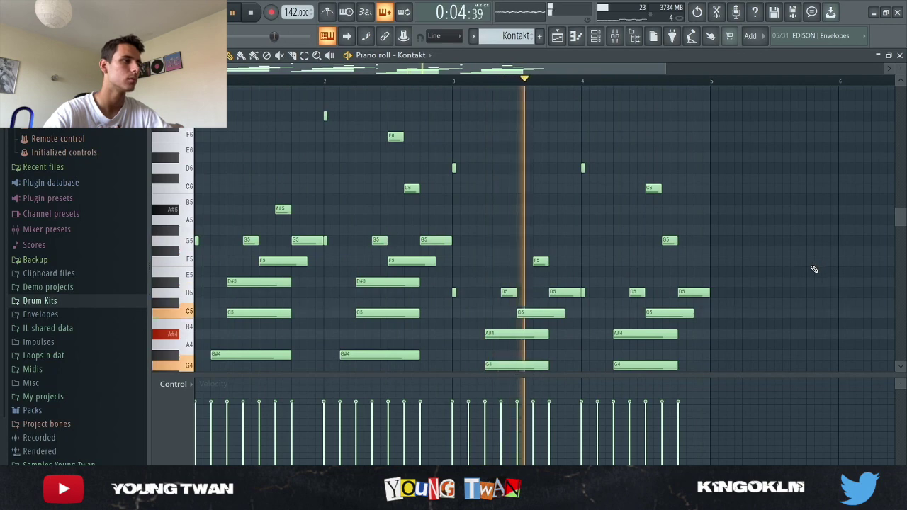
{"action": "scroll", "coordinate": [816, 271], "scroll_direction": "down", "scroll_amount": 2}
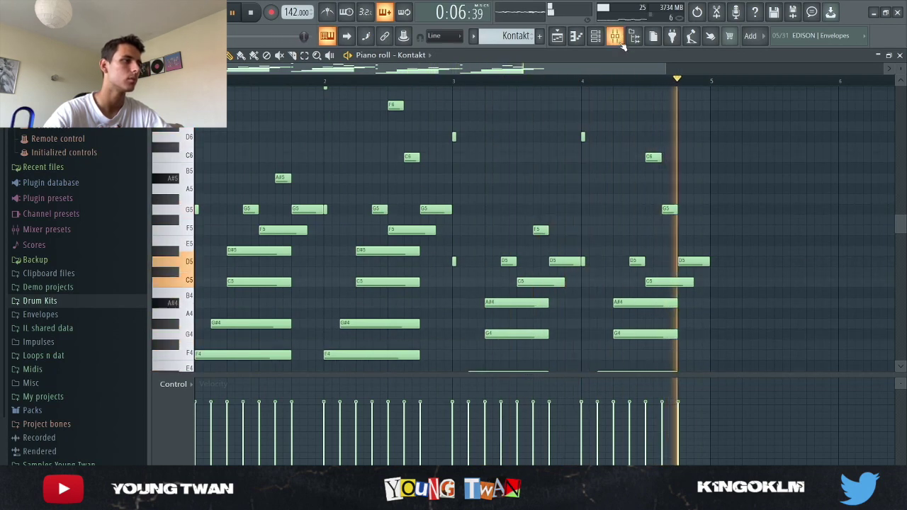
Stop playback and inspect the first Fruity parametric EQ 2 on the Kontakt mixer track.
{"action": "key", "text": "space"}
{"action": "key", "text": "F9"}
{"action": "left_click", "coordinate": [294, 433]}
{"action": "left_click", "coordinate": [860, 168]}
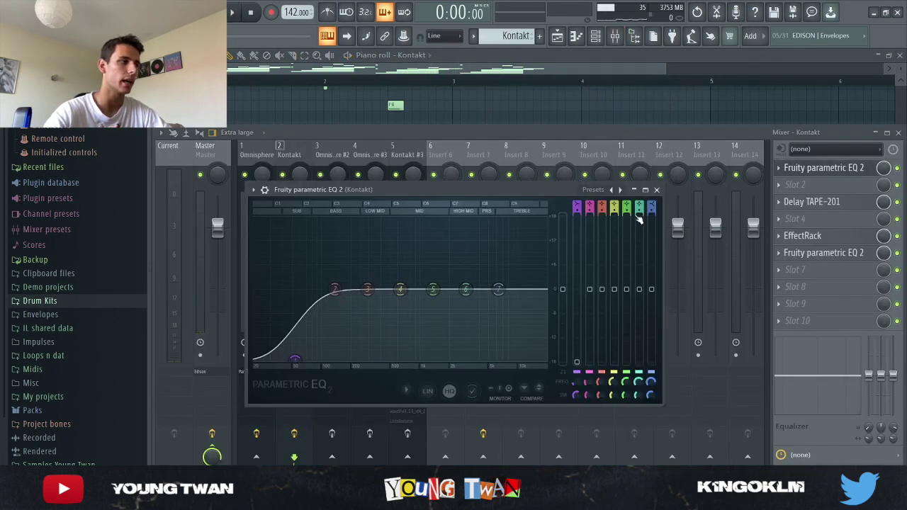
{"action": "left_click", "coordinate": [823, 168]}
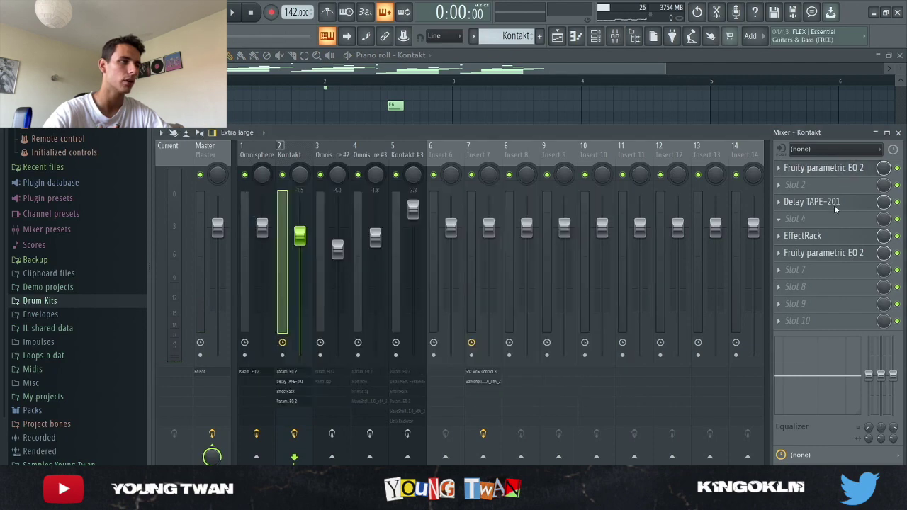
Inspect the Delay TAPE-201 and EffectRack settings on the Kontakt mixer track.
{"action": "left_click", "coordinate": [815, 203]}
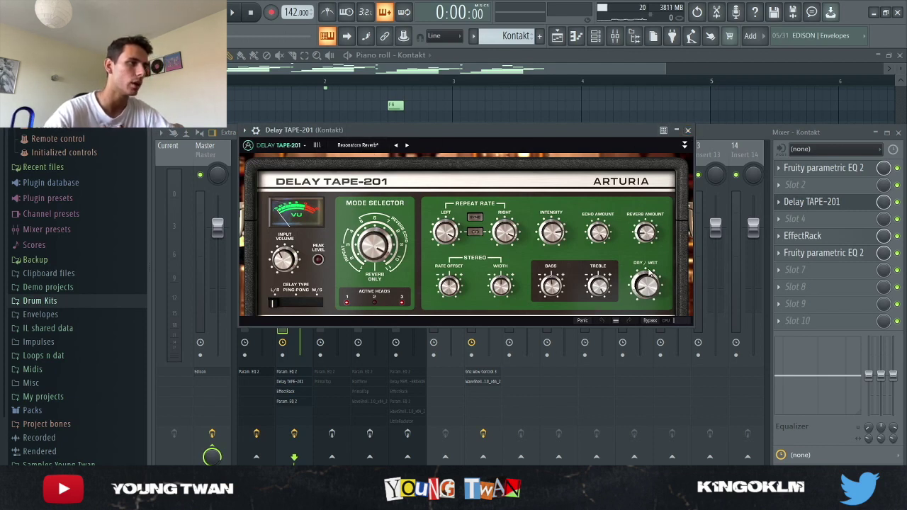
{"action": "left_click", "coordinate": [687, 130]}
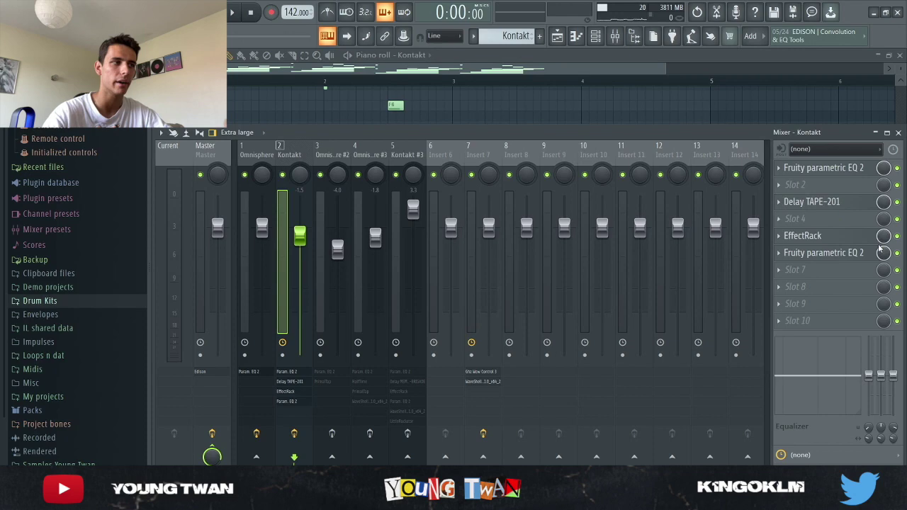
{"action": "left_click", "coordinate": [833, 241]}
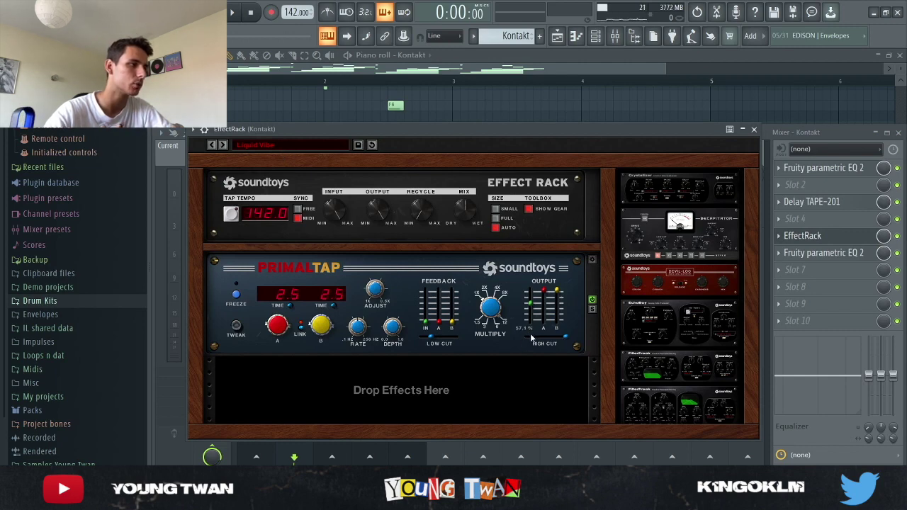
{"action": "left_click", "coordinate": [754, 131]}
Inspect the Fruity parametric EQ 2 in slot 6 of the Kontakt track and recheck the Delay TAPE-201 and EffectRack.
{"action": "left_click", "coordinate": [815, 253]}
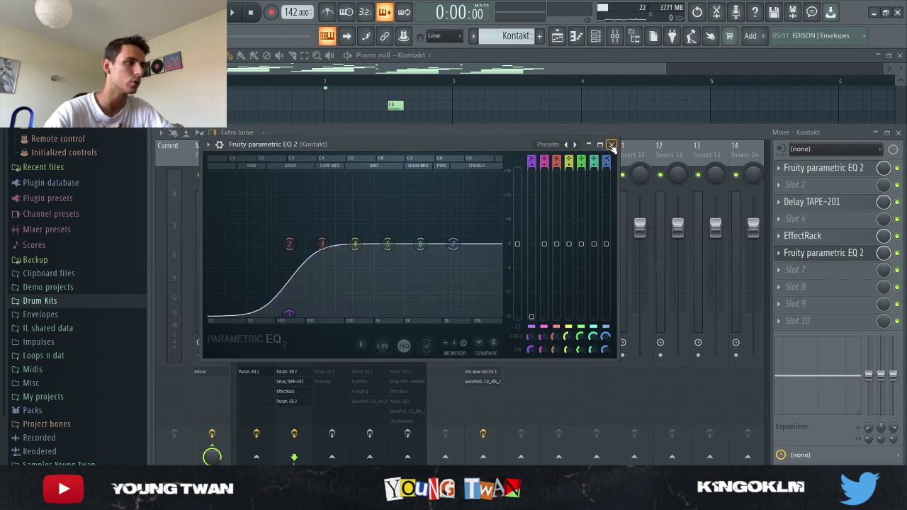
{"action": "left_click", "coordinate": [815, 202]}
{"action": "left_click", "coordinate": [822, 205]}
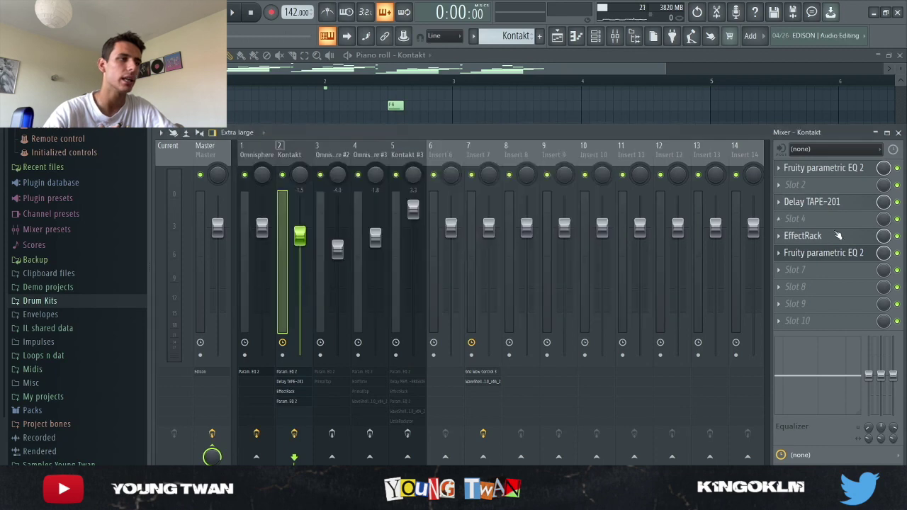
{"action": "left_click", "coordinate": [827, 238]}
{"action": "left_click", "coordinate": [826, 239]}
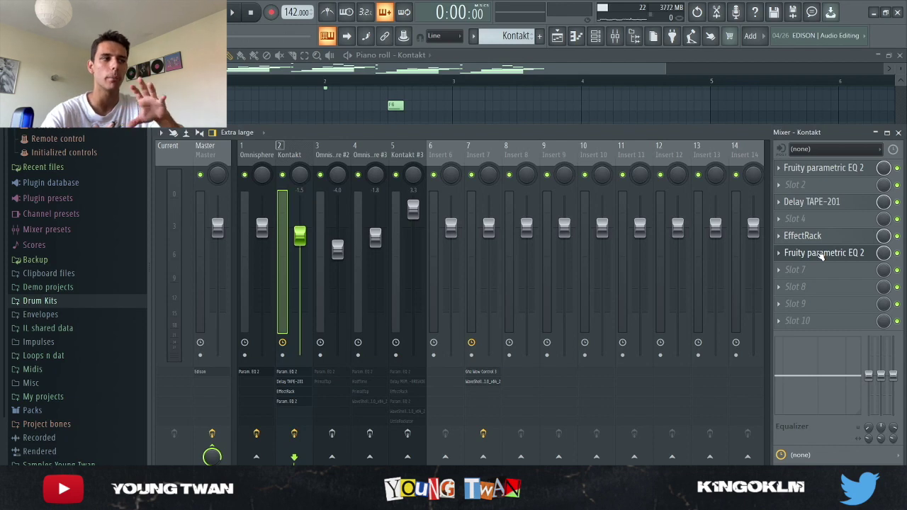
{"action": "left_click", "coordinate": [832, 260]}
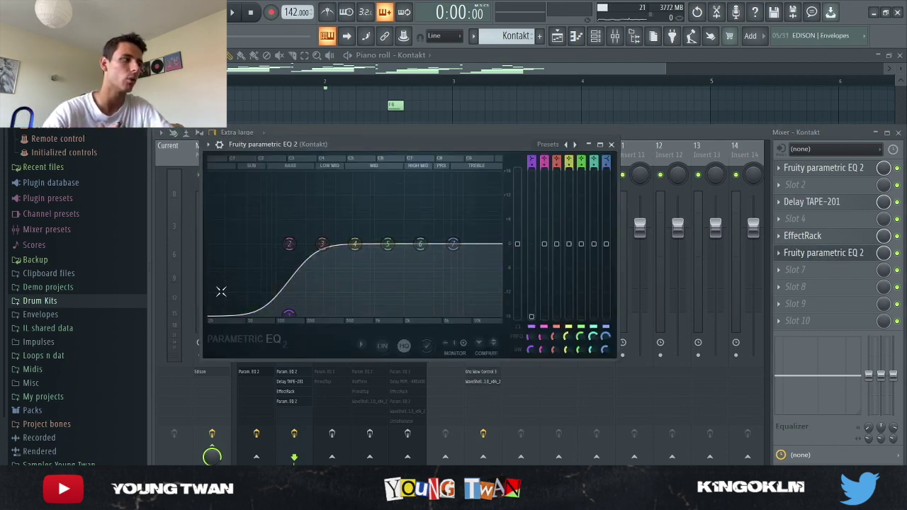
{"action": "left_click", "coordinate": [612, 145]}
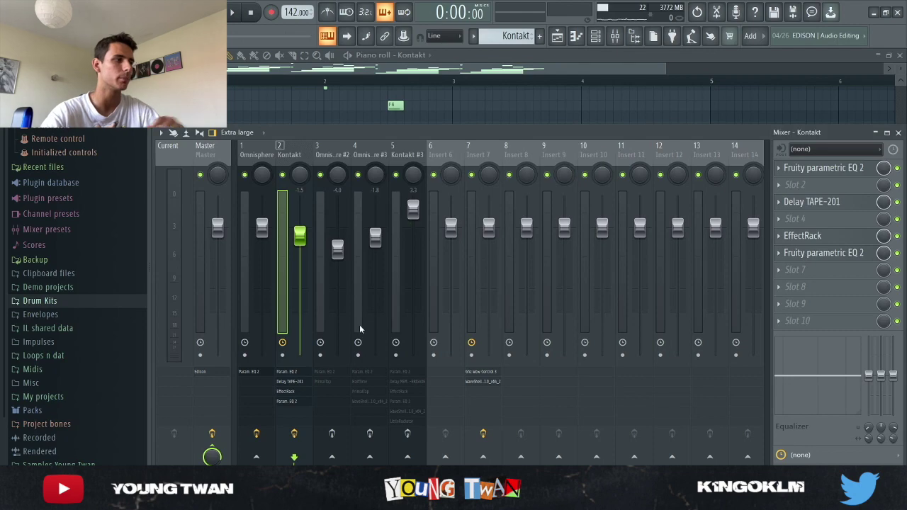
Return to the Kontakt piano roll and play the melody with its effects.
{"action": "left_click", "coordinate": [492, 114]}
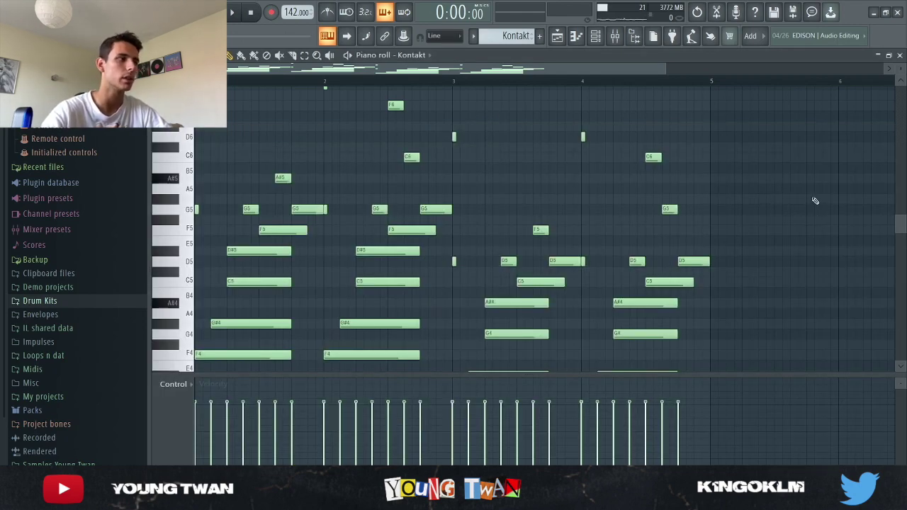
{"action": "key", "text": "space"}
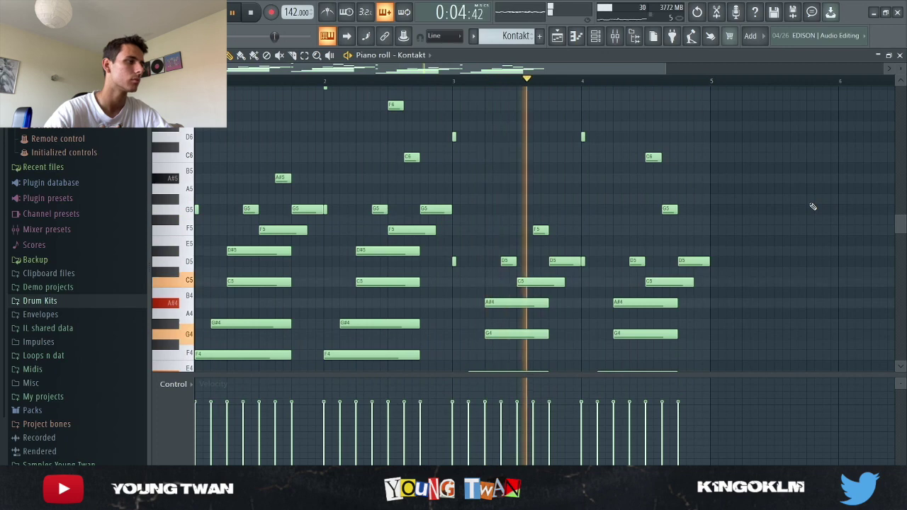
Stop playback, solo the Omnisphere #2 channel and inspect its ARP - Armin patch.
{"action": "key", "text": "space"}
{"action": "key", "text": "F6"}
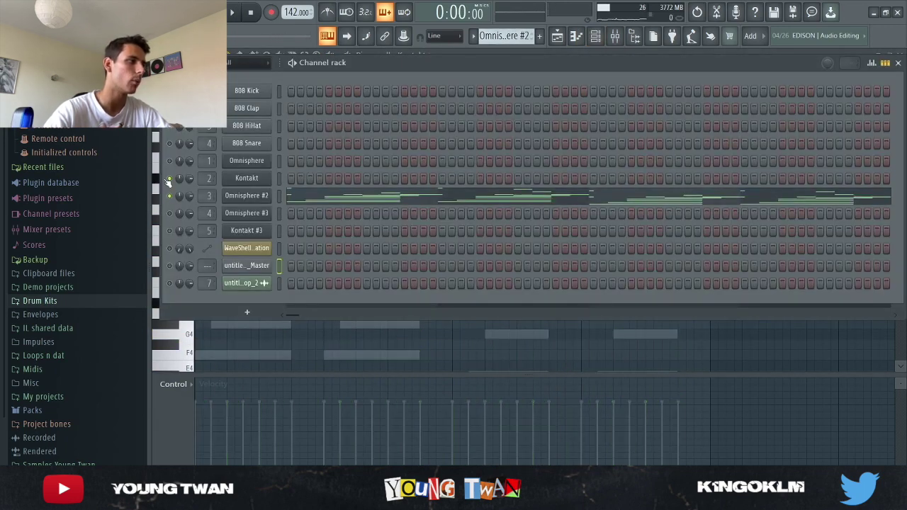
{"action": "key", "text": "Return"}
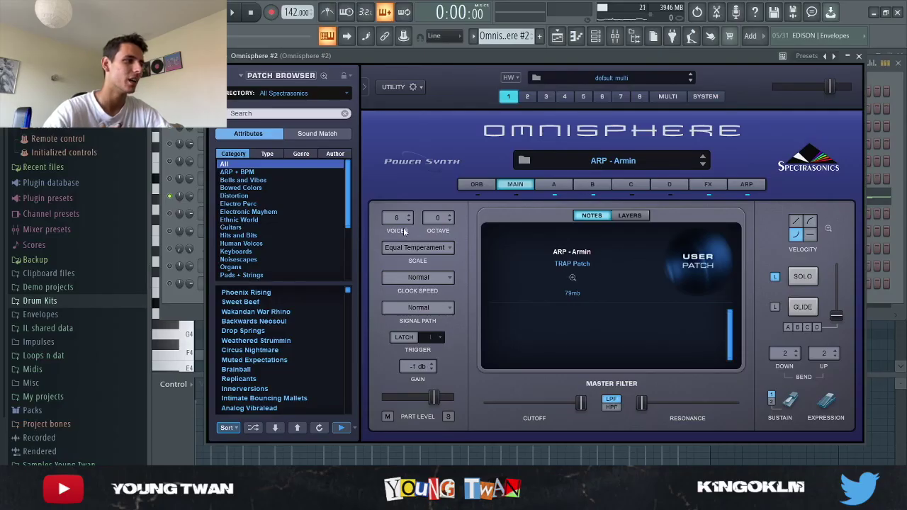
{"action": "left_click", "coordinate": [185, 314]}
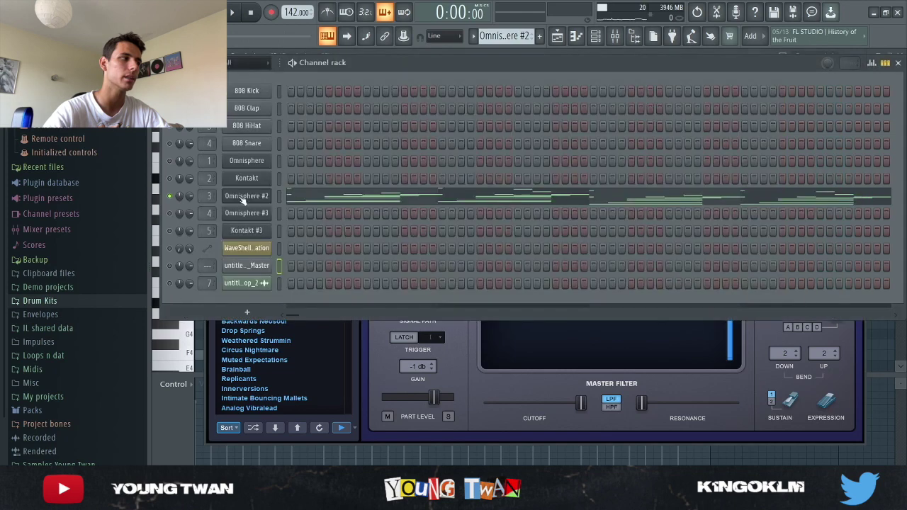
Open the Omnisphere #2 piano roll, look over its notes and listen to the melody without effects.
{"action": "left_click", "coordinate": [262, 198]}
{"action": "left_click", "coordinate": [390, 200]}
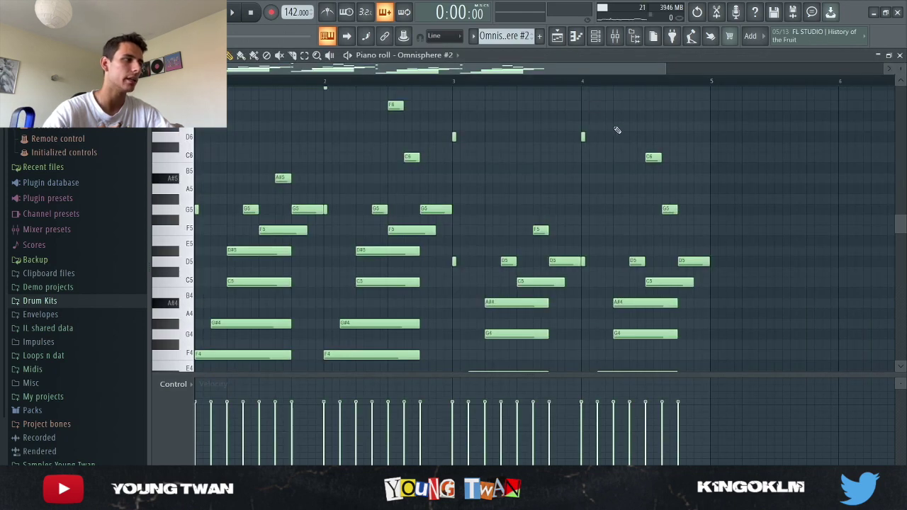
{"action": "scroll", "coordinate": [684, 192], "scroll_direction": "down", "scroll_amount": 2}
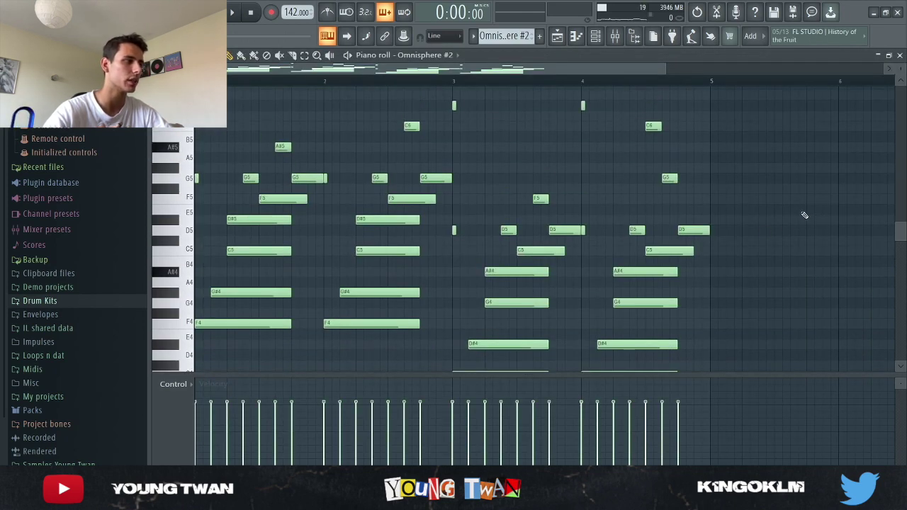
{"action": "key", "text": "space"}
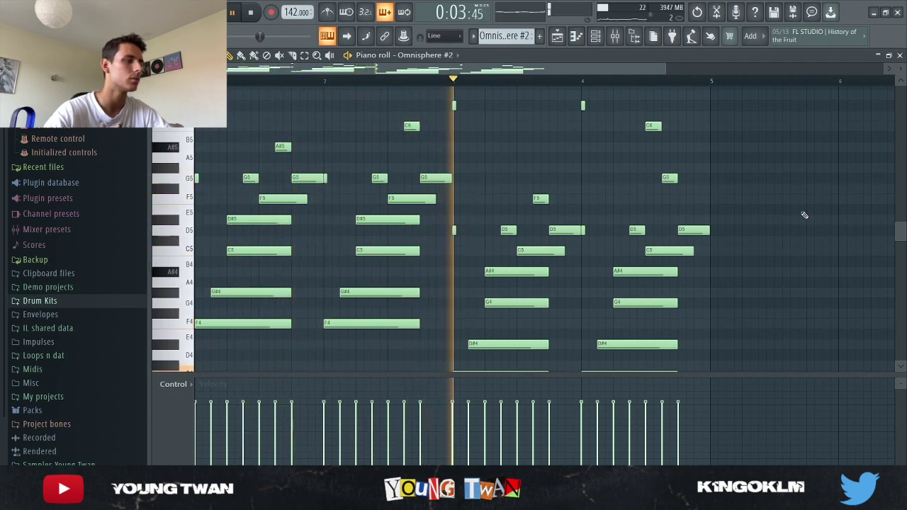
{"action": "scroll", "coordinate": [804, 214], "scroll_direction": "up", "scroll_amount": 3}
{"action": "scroll", "coordinate": [801, 215], "scroll_direction": "down", "scroll_amount": 2}
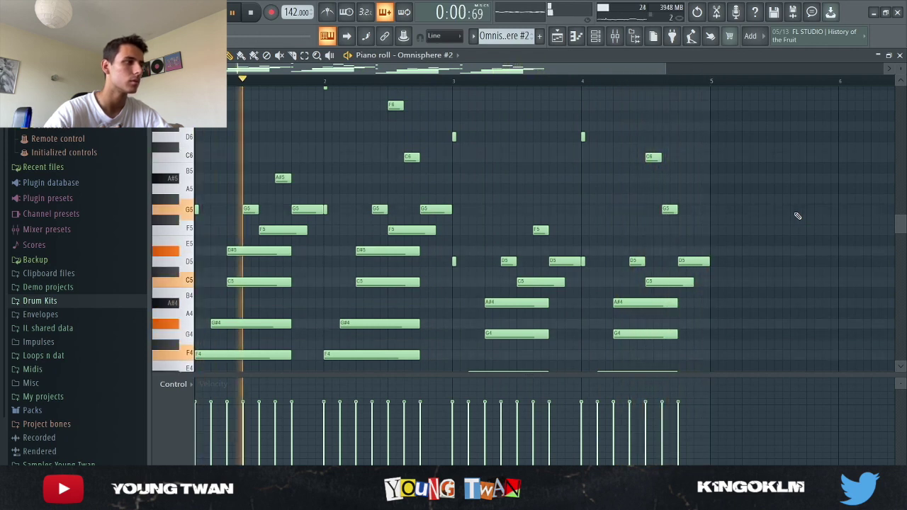
{"action": "key", "text": "space"}
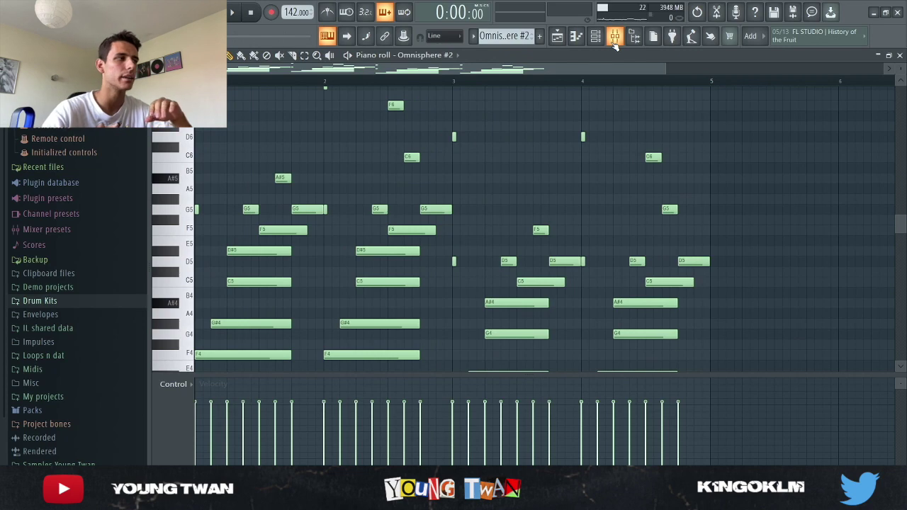
Inspect the PrimalTap and Fruity parametric EQ 2 settings on the Omnisphere #2 mixer track.
{"action": "left_click", "coordinate": [614, 39]}
{"action": "left_click", "coordinate": [341, 153]}
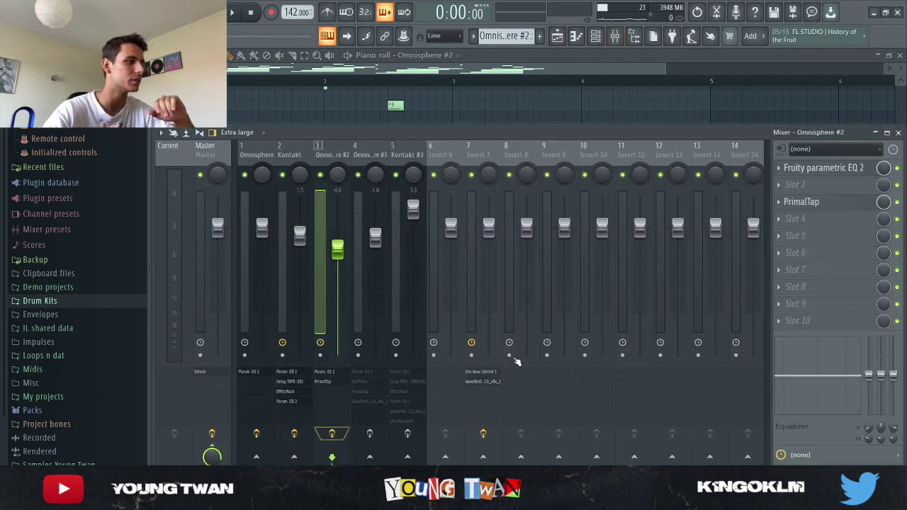
{"action": "left_click", "coordinate": [822, 202]}
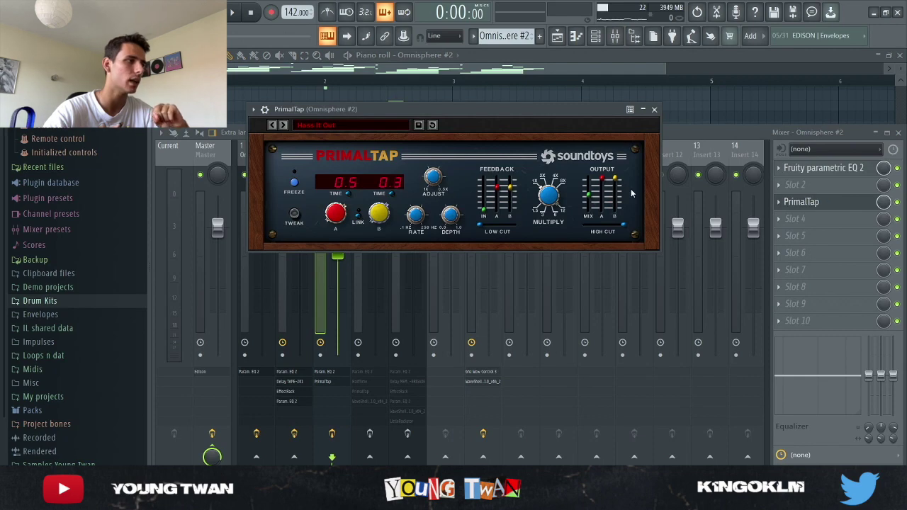
{"action": "left_click", "coordinate": [833, 203]}
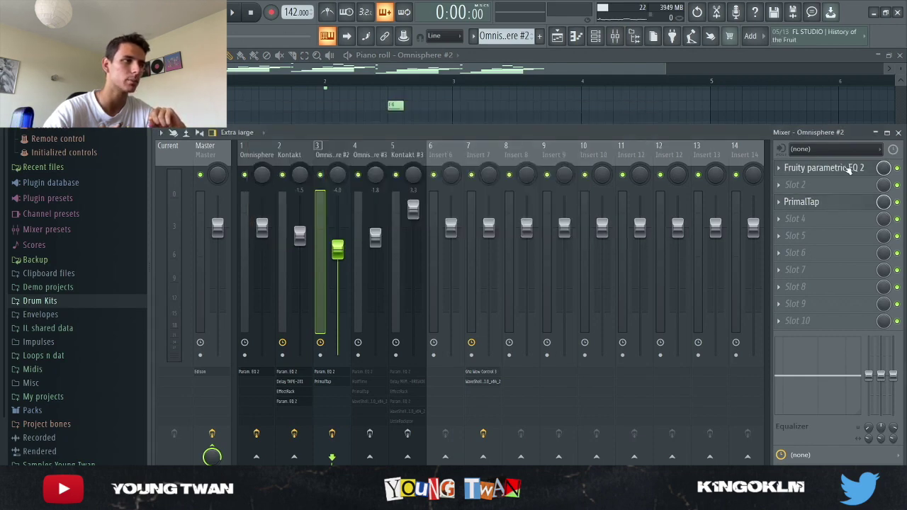
{"action": "left_click", "coordinate": [847, 170]}
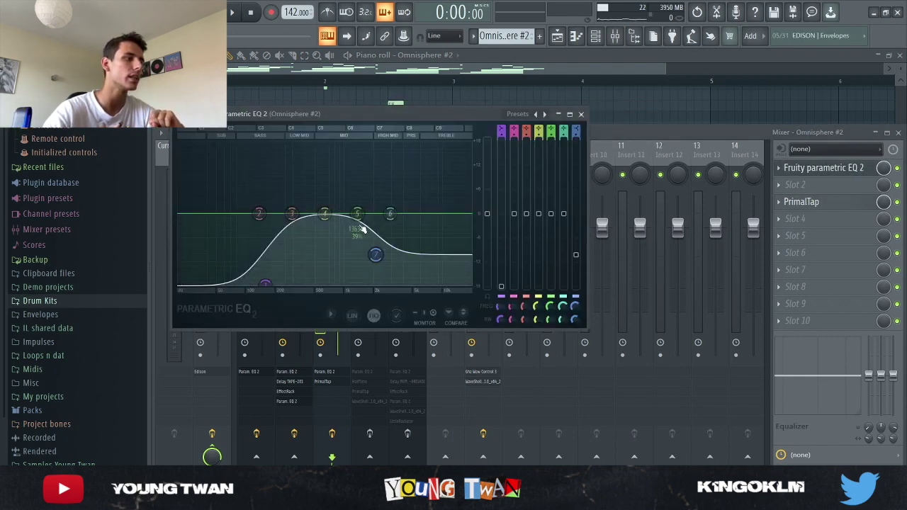
{"action": "left_click", "coordinate": [581, 114]}
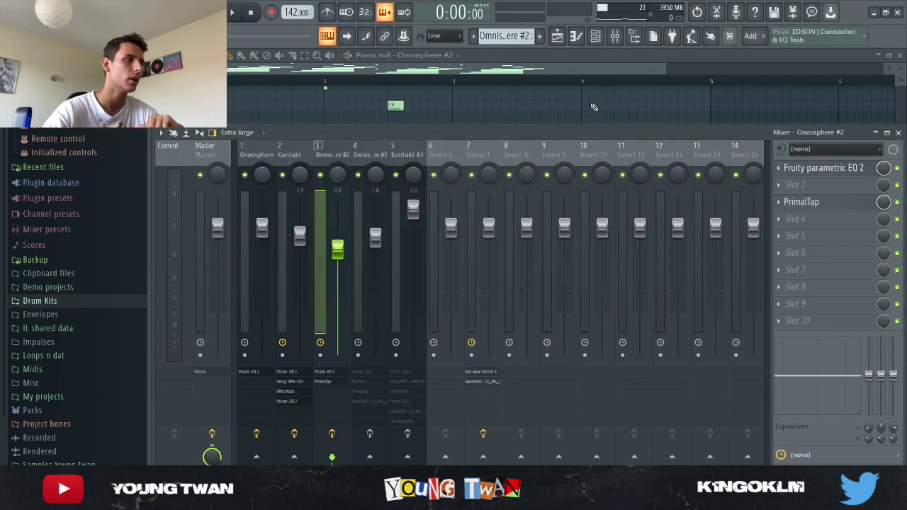
Return to the Omnisphere #2 piano roll and listen to the melody with its effects.
{"action": "left_click", "coordinate": [566, 113]}
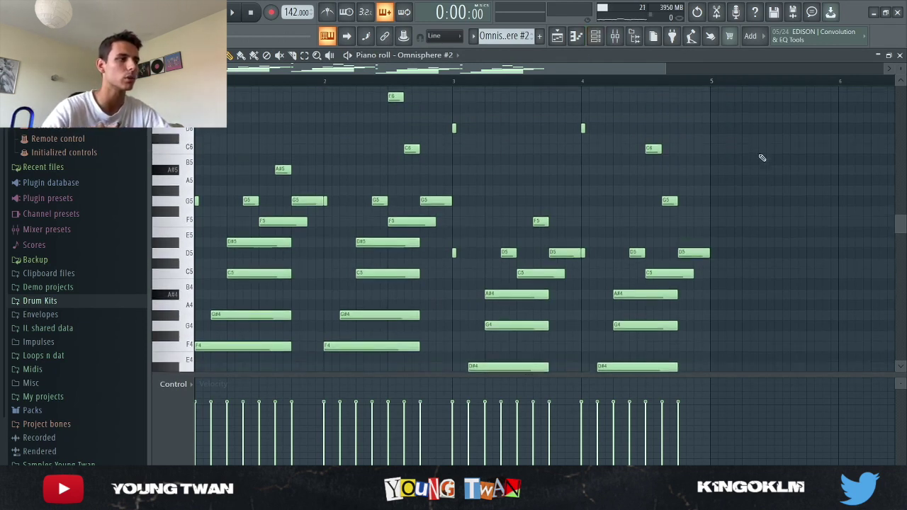
{"action": "key", "text": "space"}
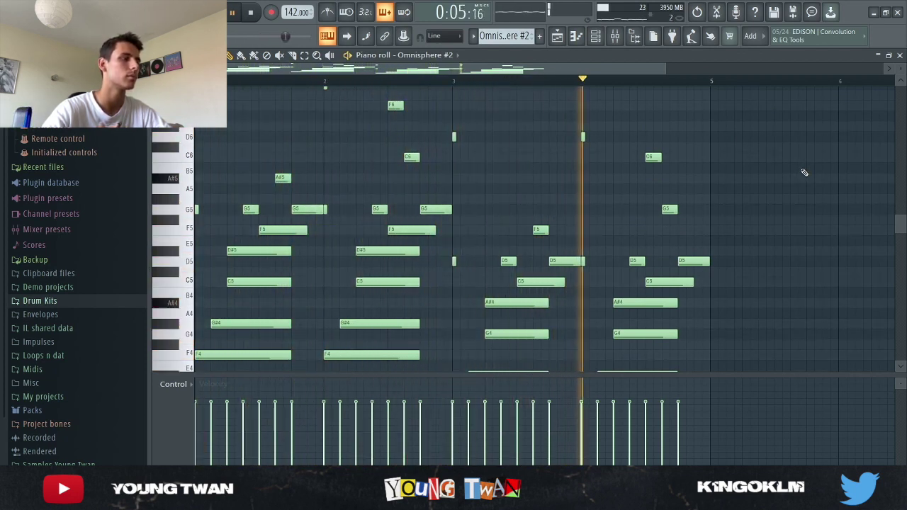
{"action": "key", "text": "space"}
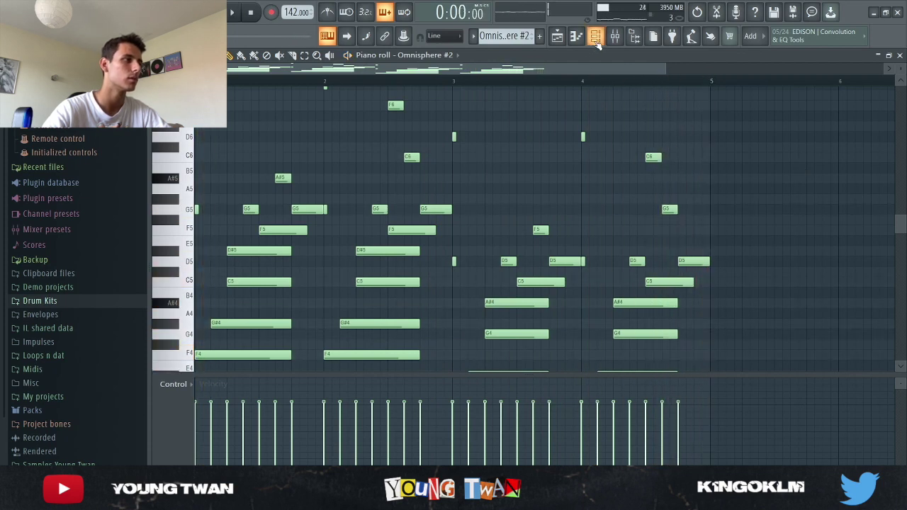
Inspect the Omnisphere #3 channel's Diversity 300 Pad patch and play its melody from the piano roll.
{"action": "key", "text": "F6"}
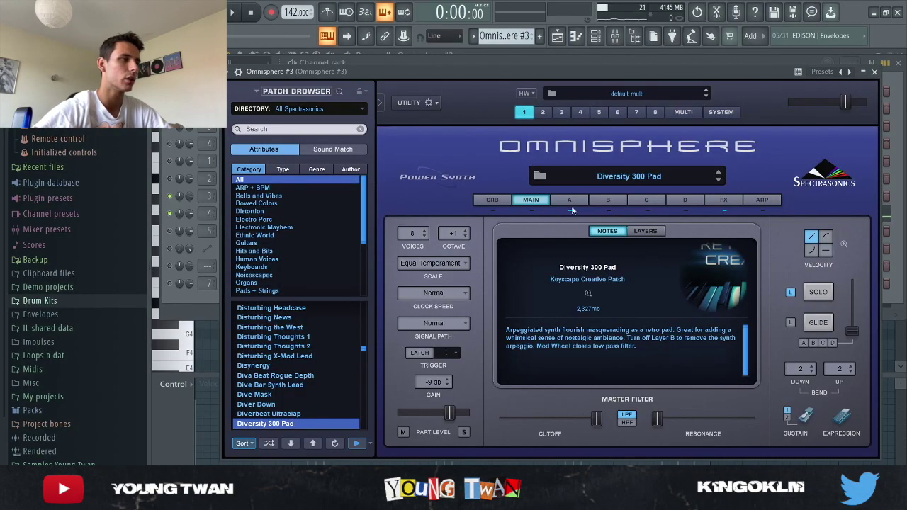
{"action": "left_click", "coordinate": [186, 313]}
{"action": "left_click", "coordinate": [343, 216]}
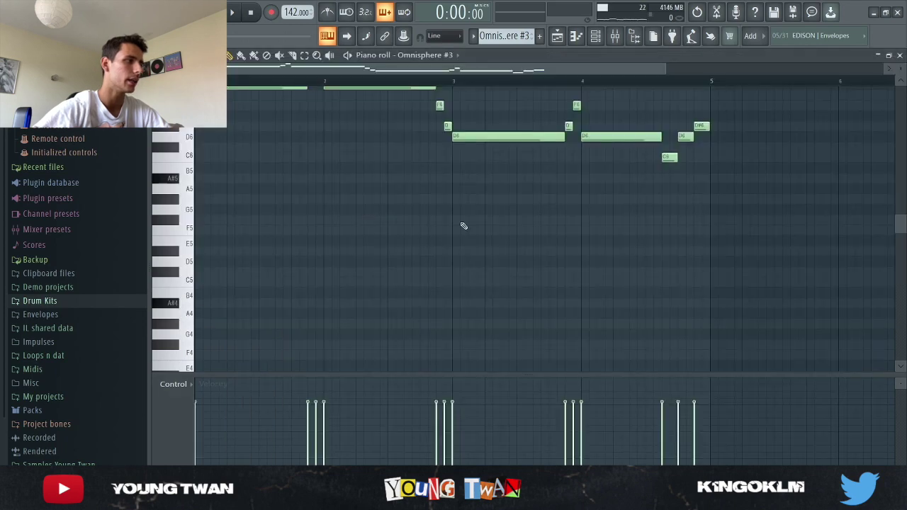
{"action": "scroll", "coordinate": [461, 227], "scroll_direction": "up", "scroll_amount": 4}
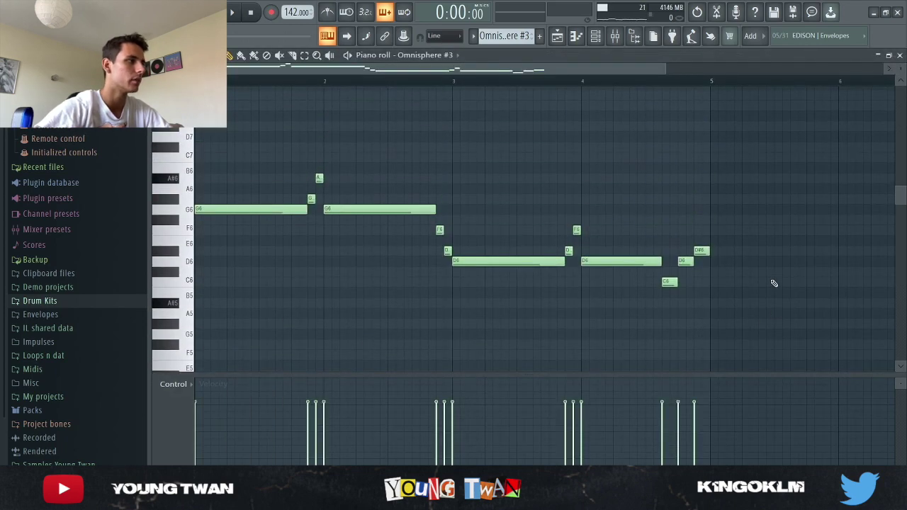
{"action": "key", "text": "space"}
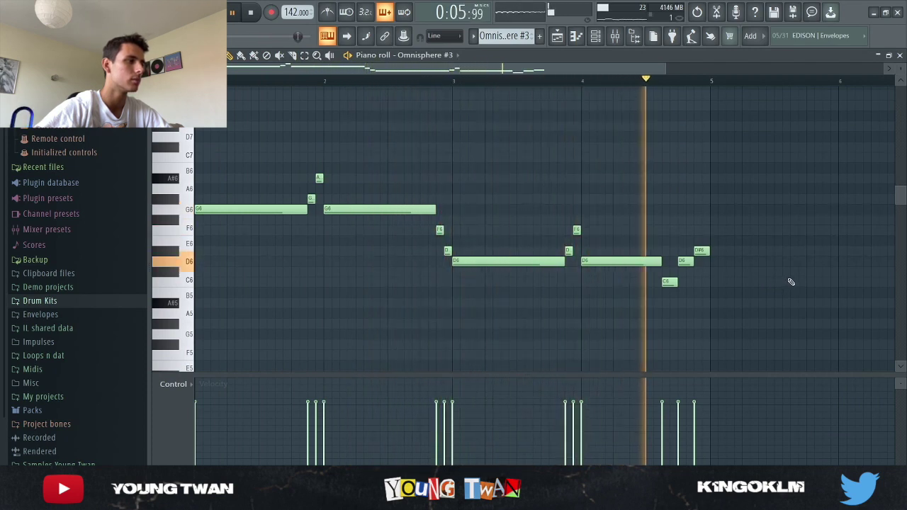
Stop playback and inspect the Fruity parametric EQ 2 curve and its band 5 dip on the Omnisphere #3 mixer track.
{"action": "left_click", "coordinate": [616, 36]}
{"action": "key", "text": "space"}
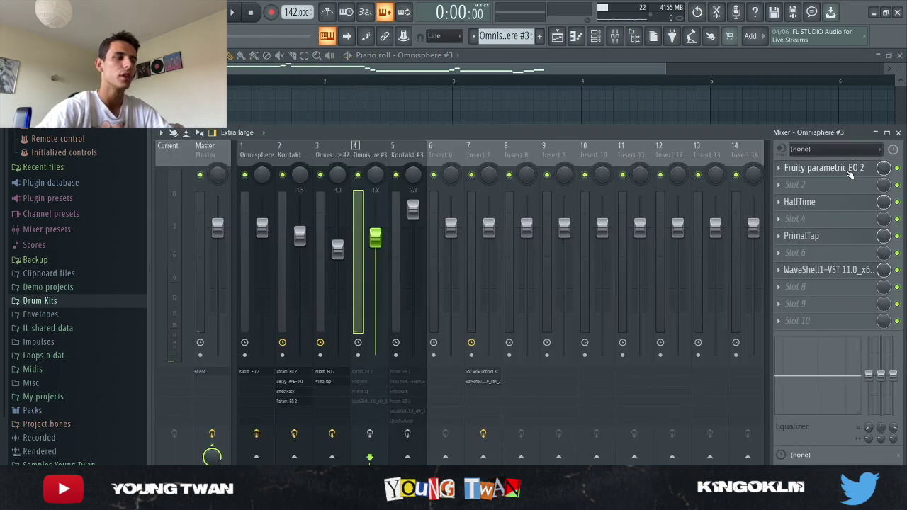
{"action": "left_click", "coordinate": [825, 168]}
{"action": "left_click_drag", "start_coordinate": [390, 262], "coordinate": [390, 277]}
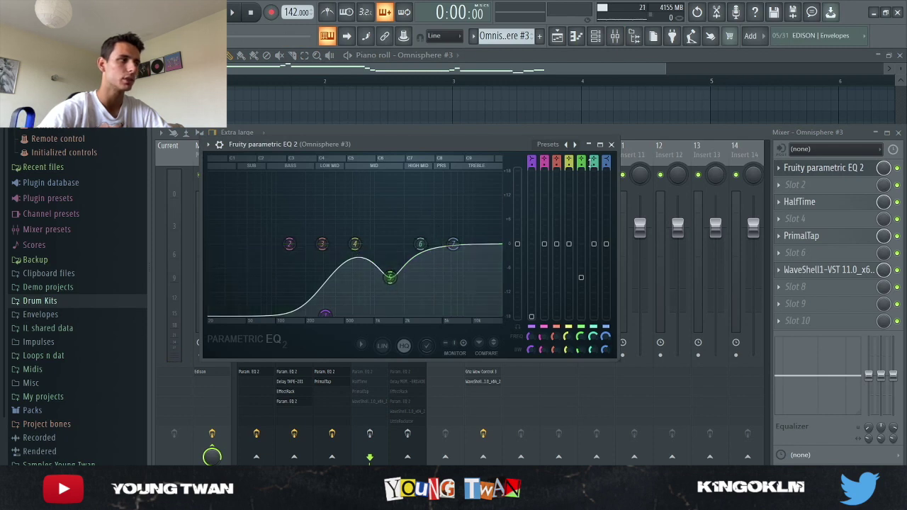
{"action": "left_click", "coordinate": [611, 145]}
Inspect the HalfTime and PrimalTap settings on the Omnisphere #3 mixer track.
{"action": "left_click", "coordinate": [815, 202]}
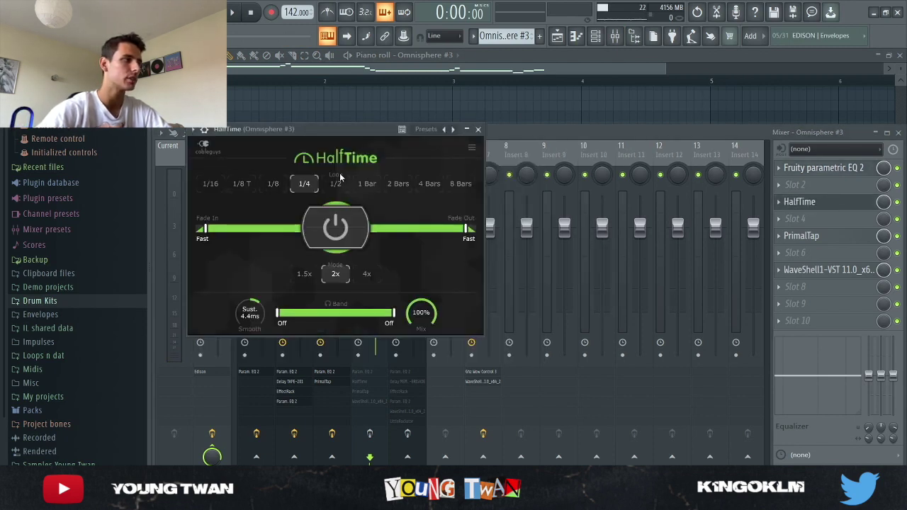
{"action": "left_click", "coordinate": [479, 129]}
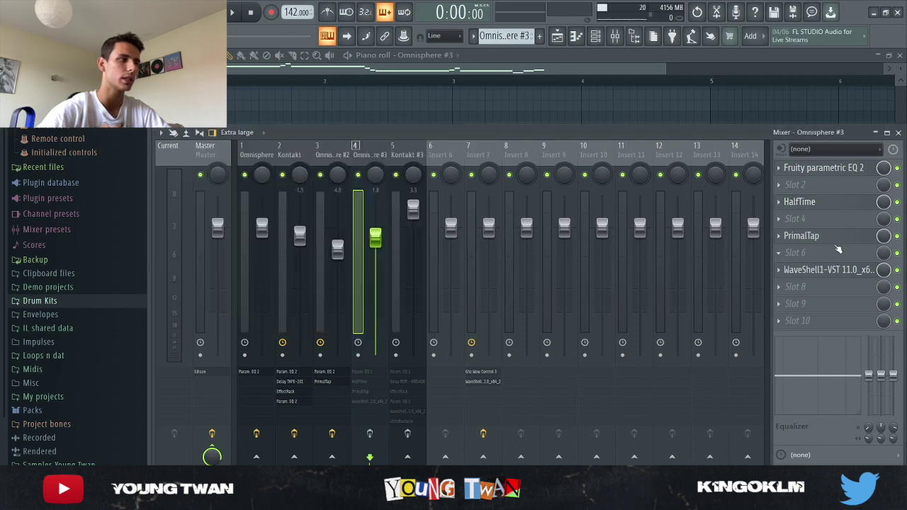
{"action": "left_click", "coordinate": [837, 242]}
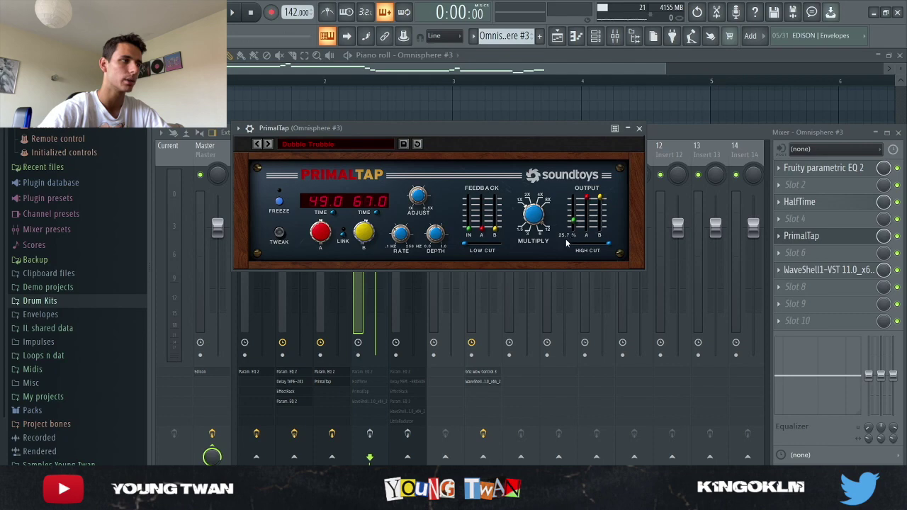
{"action": "left_click", "coordinate": [812, 238]}
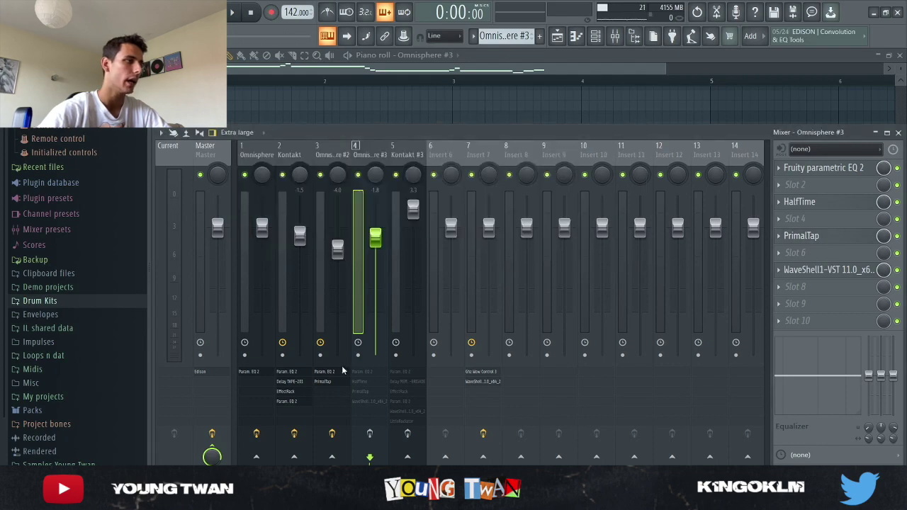
Enable the effects on the Omnisphere #3 mixer track and play its melody from the piano roll.
{"action": "left_click", "coordinate": [371, 433]}
{"action": "key", "text": "F9"}
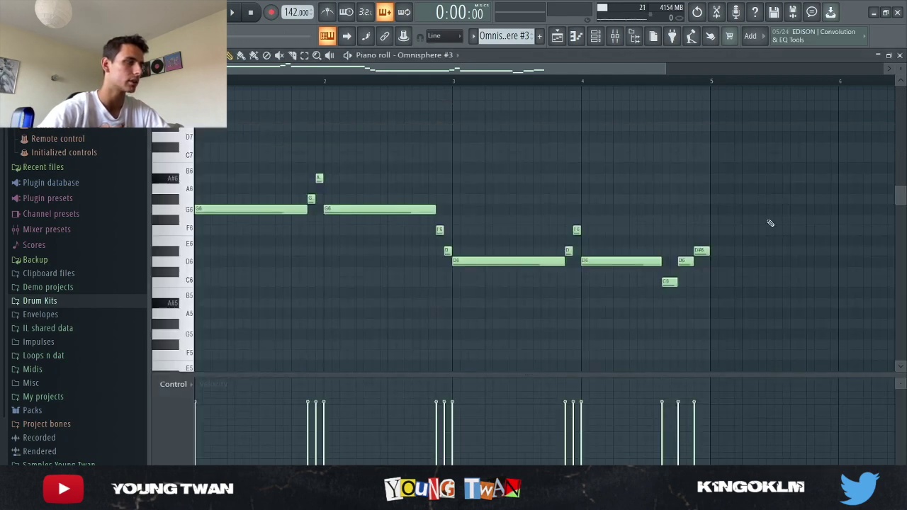
{"action": "key", "text": "space"}
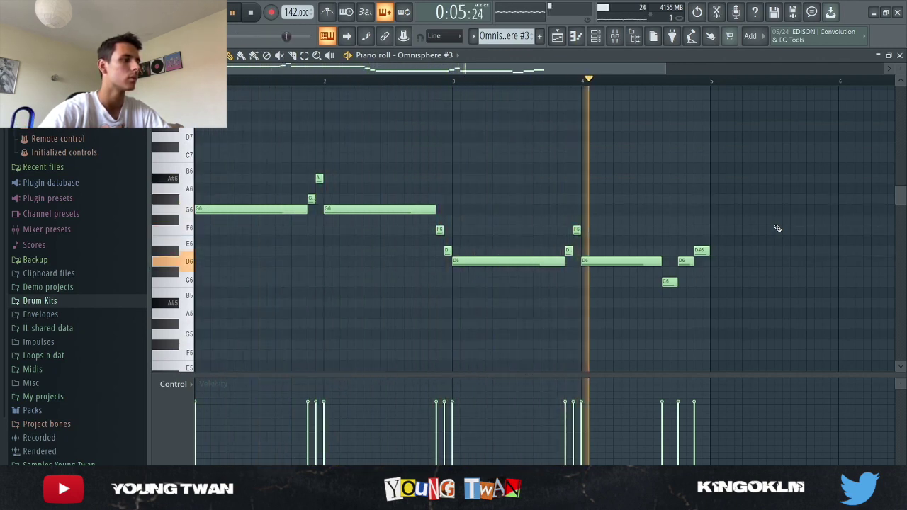
{"action": "key", "text": "space"}
Solo the Kontakt #3 channel and inspect its Flute Grain Bells instrument, switching from the effects rack to the main page.
{"action": "key", "text": "F6"}
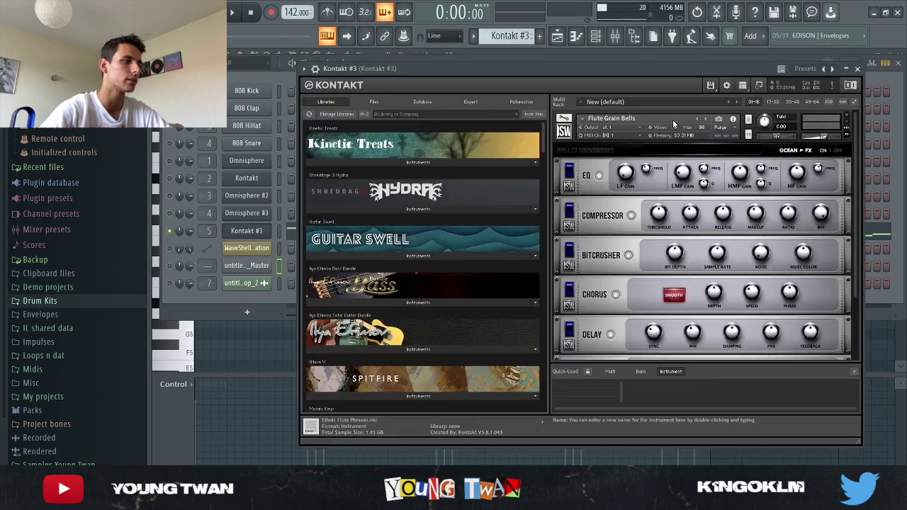
{"action": "left_click_drag", "start_coordinate": [632, 70], "coordinate": [553, 62]}
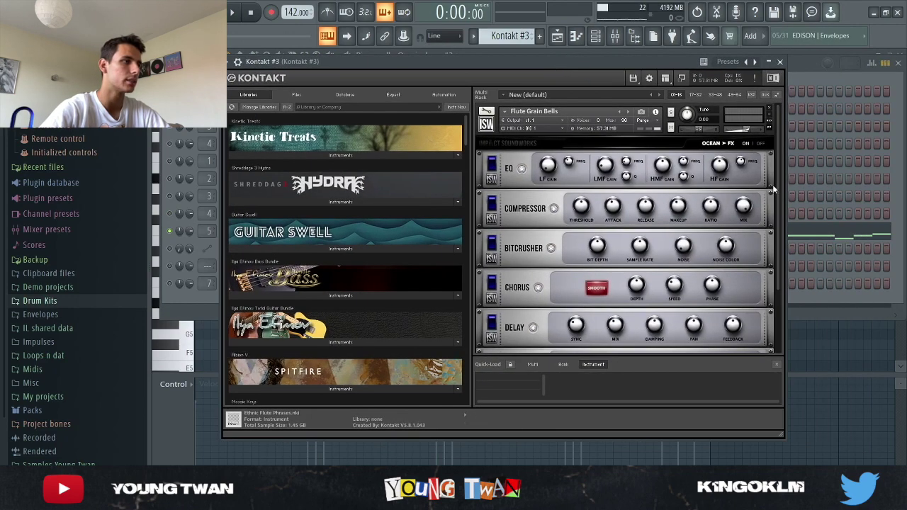
{"action": "left_click", "coordinate": [508, 143]}
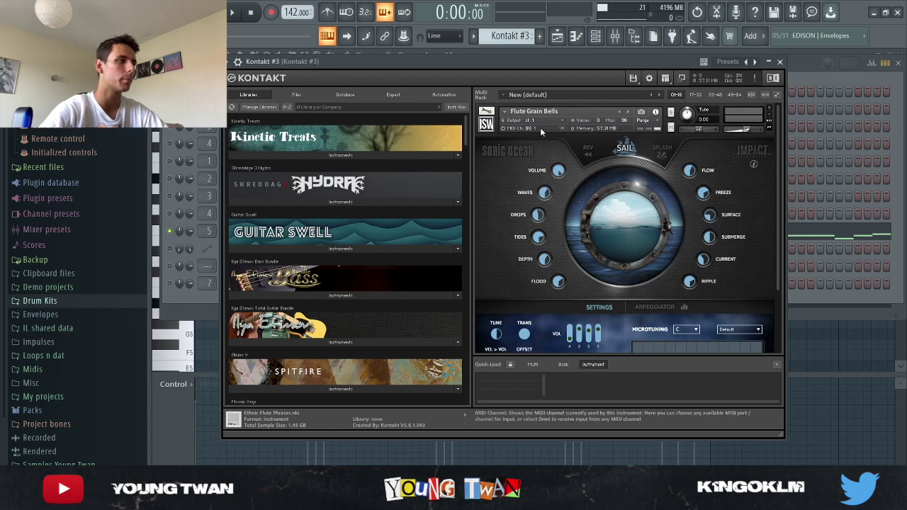
{"action": "left_click", "coordinate": [218, 306]}
Play the Kontakt #3 melody from its piano roll, and bring up its mixer track with playback stopped.
{"action": "left_click", "coordinate": [260, 229]}
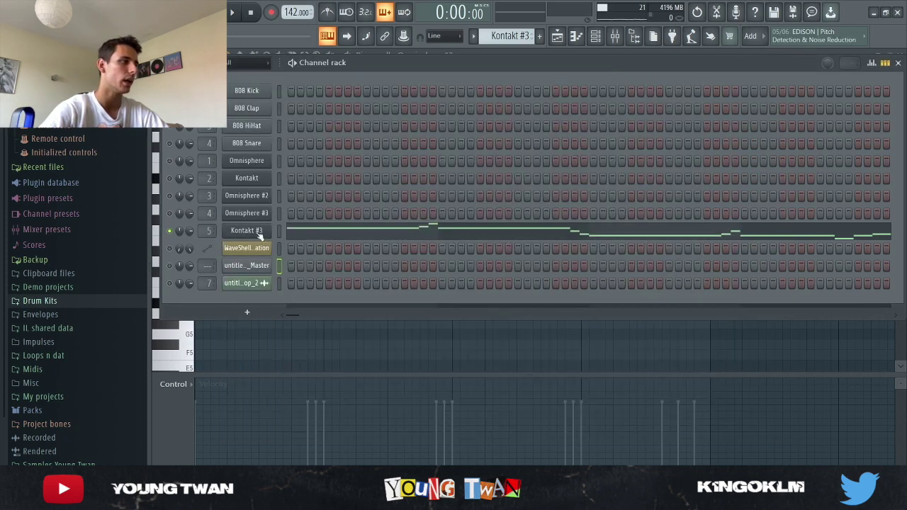
{"action": "left_click", "coordinate": [351, 237]}
{"action": "scroll", "coordinate": [685, 232], "scroll_direction": "up", "scroll_amount": 3}
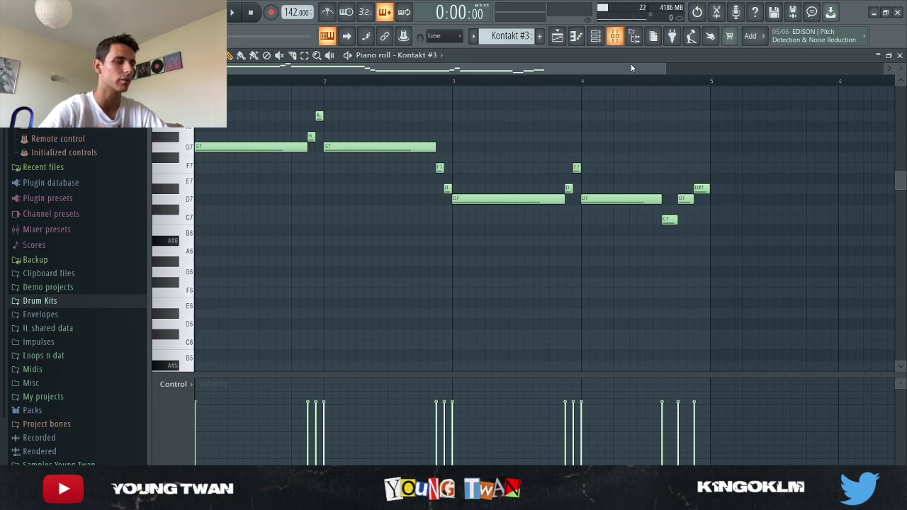
{"action": "key", "text": "space"}
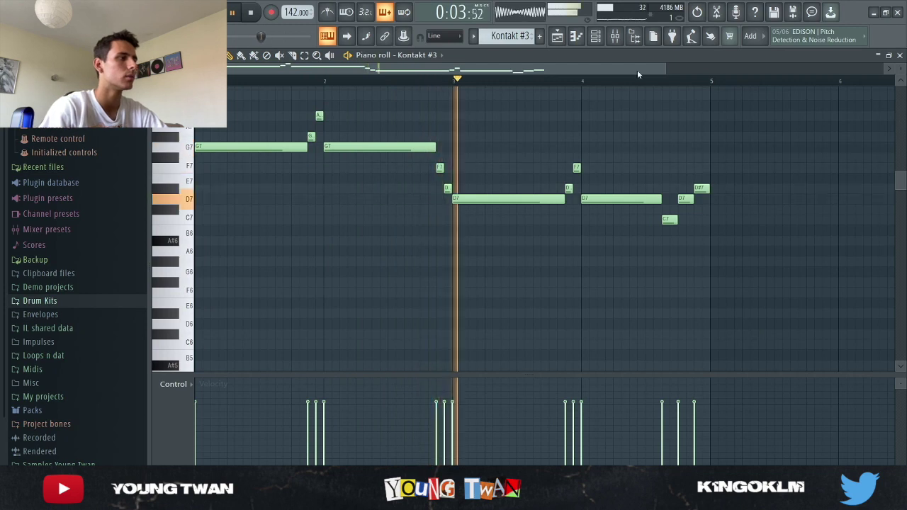
{"action": "left_click", "coordinate": [614, 36]}
{"action": "key", "text": "space"}
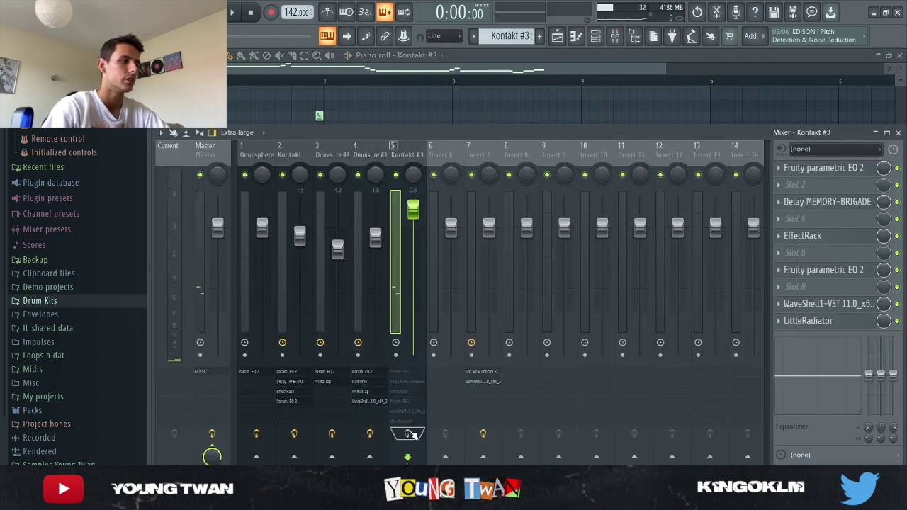
Inspect the first parametric EQ, the Memory Brigade delay and the EffectRack settings on the Kontakt #3 mixer track.
{"action": "left_click", "coordinate": [846, 172]}
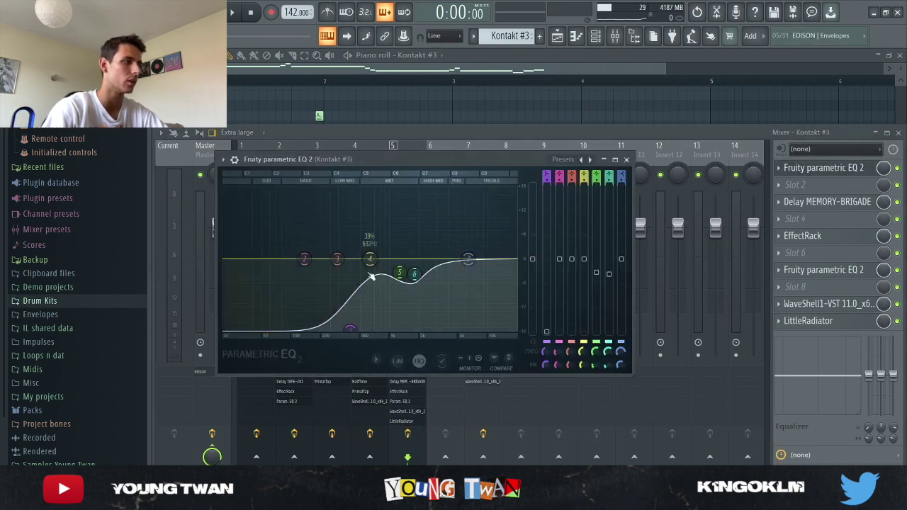
{"action": "left_click", "coordinate": [627, 159]}
{"action": "left_click", "coordinate": [826, 203]}
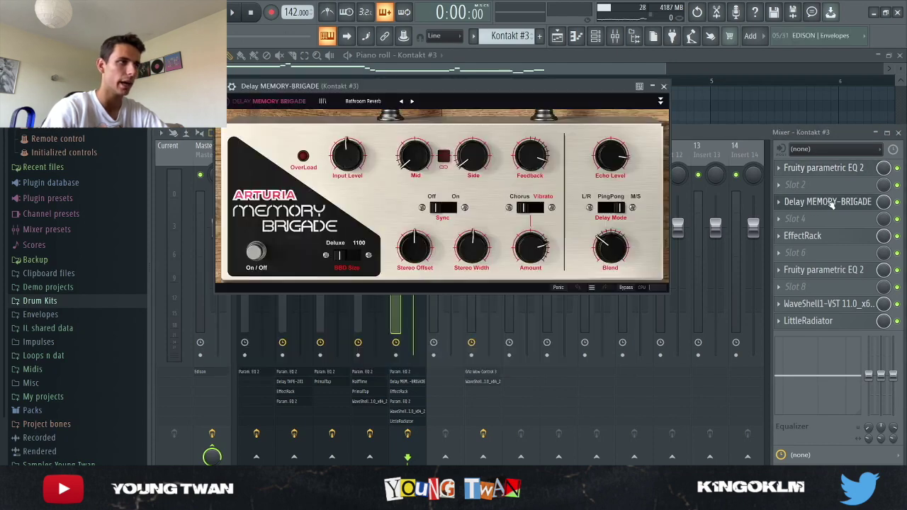
{"action": "left_click", "coordinate": [664, 86]}
{"action": "left_click", "coordinate": [827, 236]}
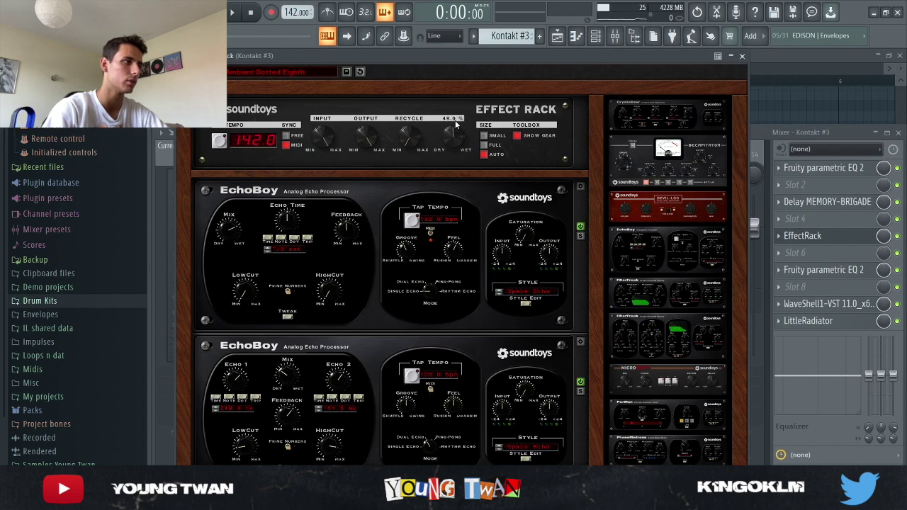
{"action": "left_click", "coordinate": [742, 56]}
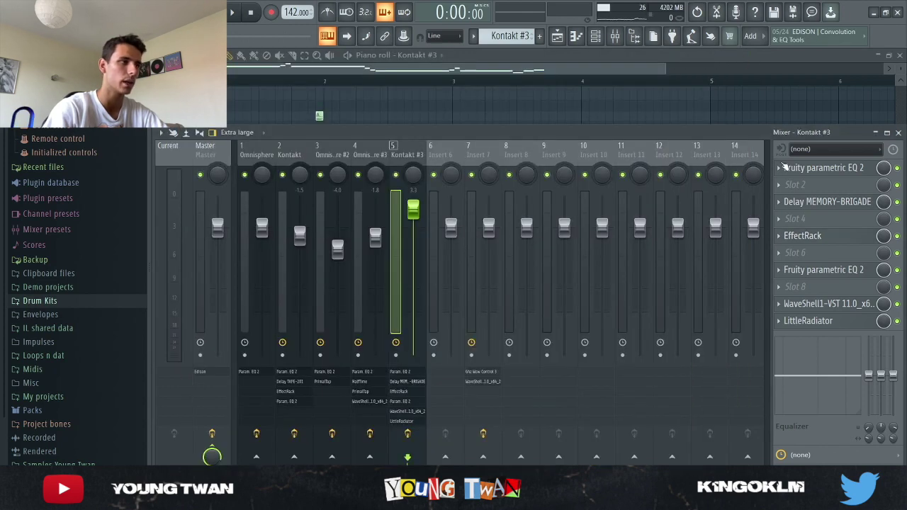
Inspect the second parametric EQ, LittleRadiator and the S1 Stereo Imager on the Kontakt #3 mixer track.
{"action": "left_click", "coordinate": [823, 270]}
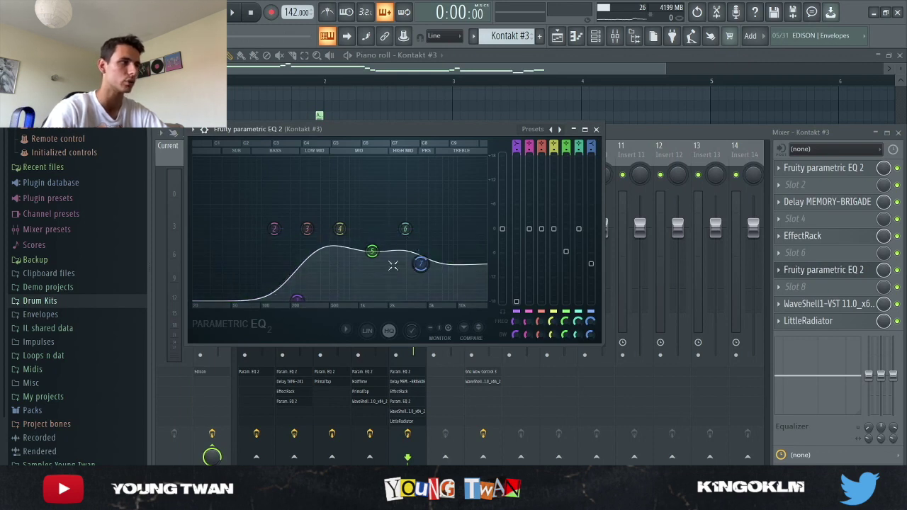
{"action": "left_click", "coordinate": [597, 130]}
{"action": "left_click", "coordinate": [817, 320]}
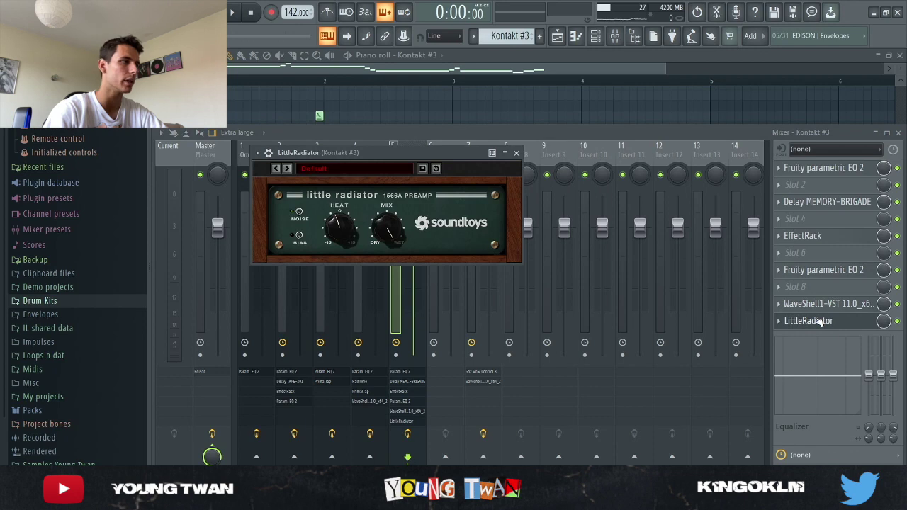
{"action": "left_click", "coordinate": [822, 321]}
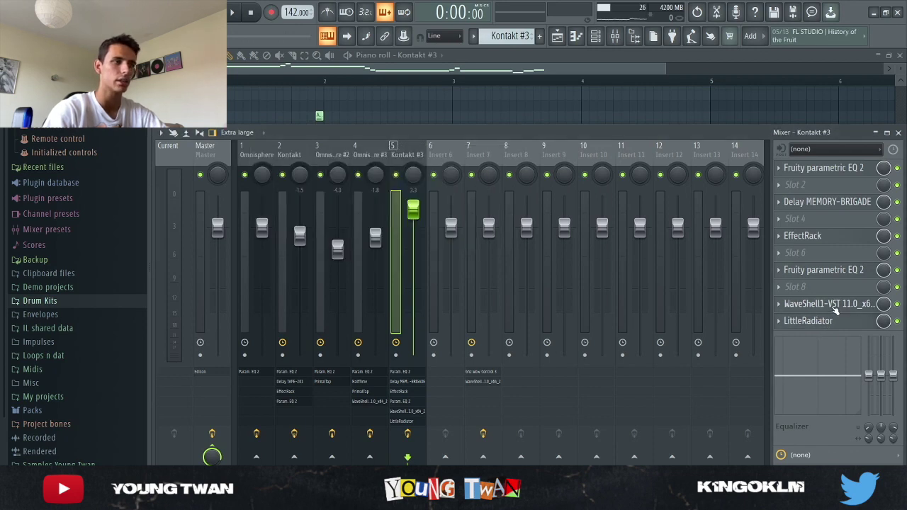
{"action": "left_click", "coordinate": [834, 306]}
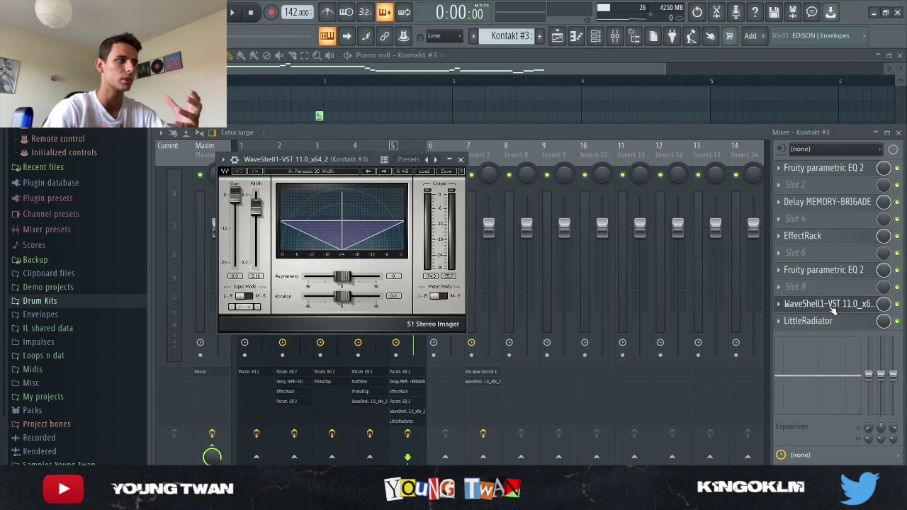
{"action": "left_click", "coordinate": [463, 159]}
Play the Kontakt #3 melody from its piano roll with the mixer effects enabled.
{"action": "key", "text": "F9"}
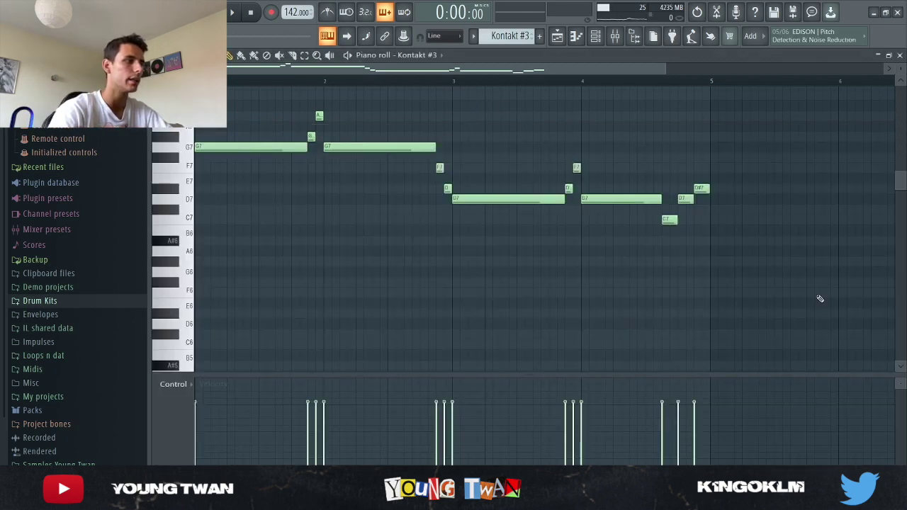
{"action": "scroll", "coordinate": [820, 299], "scroll_direction": "up", "scroll_amount": 2}
{"action": "key", "text": "space"}
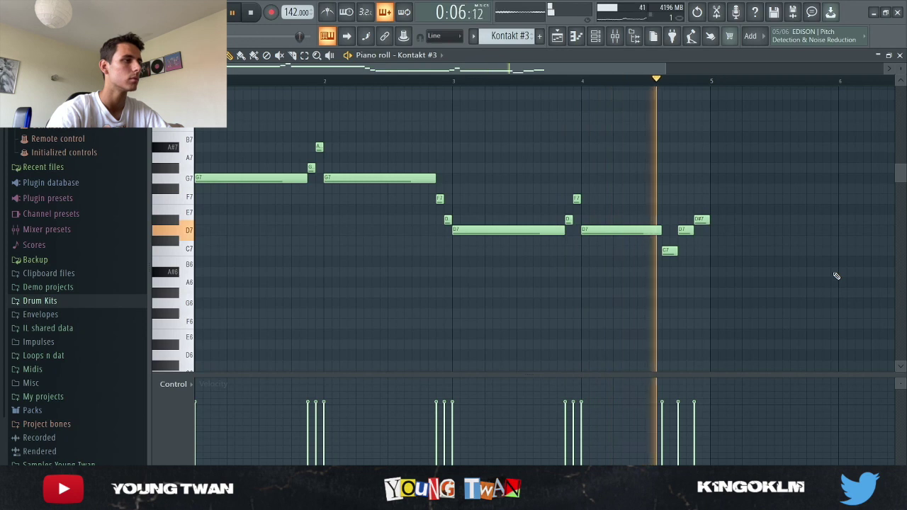
{"action": "key", "text": "space"}
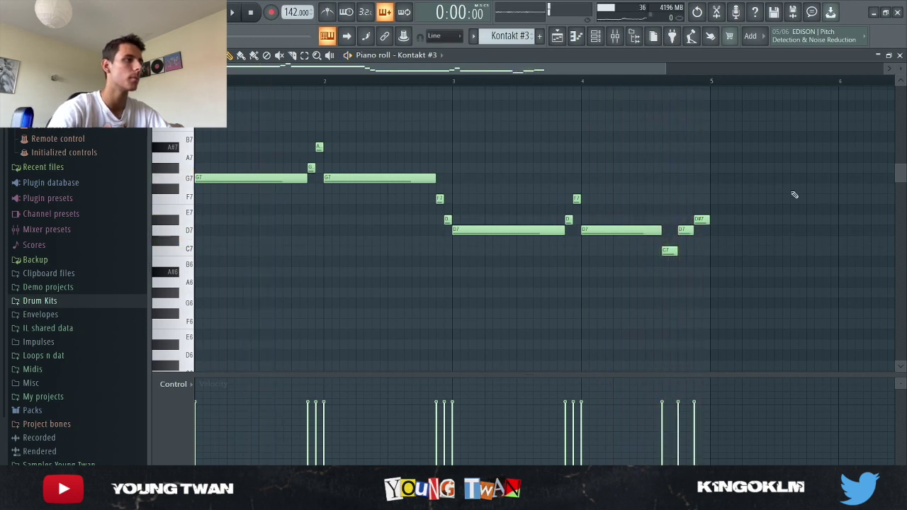
Bring up the playlist and solo the Master recording on Track 8, switching the solo to the Loop_2 recording on Track 9.
{"action": "key", "text": "F5"}
{"action": "left_click", "coordinate": [342, 331]}
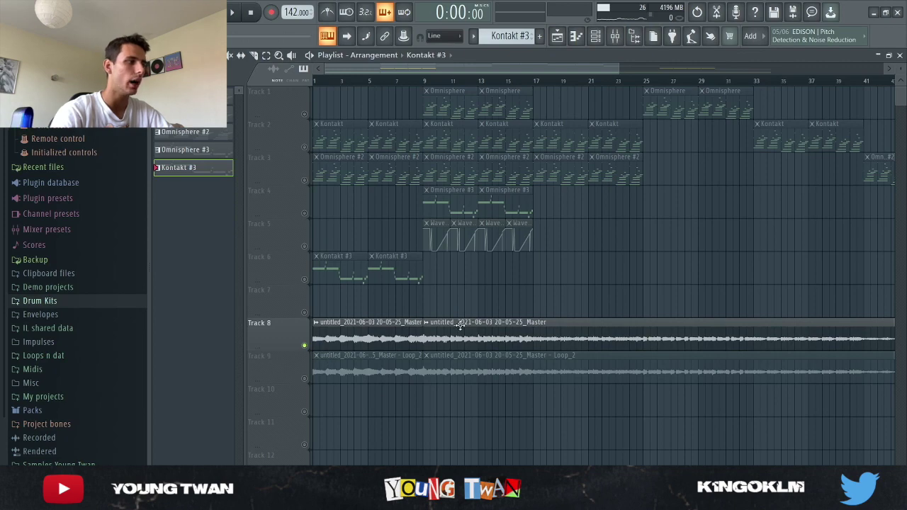
{"action": "scroll", "coordinate": [429, 318], "scroll_direction": "down", "scroll_amount": 3}
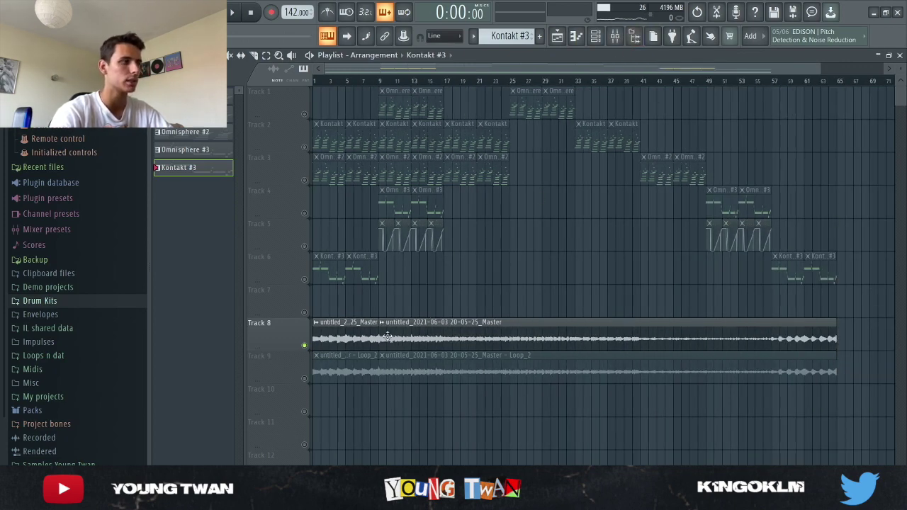
{"action": "double_click", "coordinate": [475, 366]}
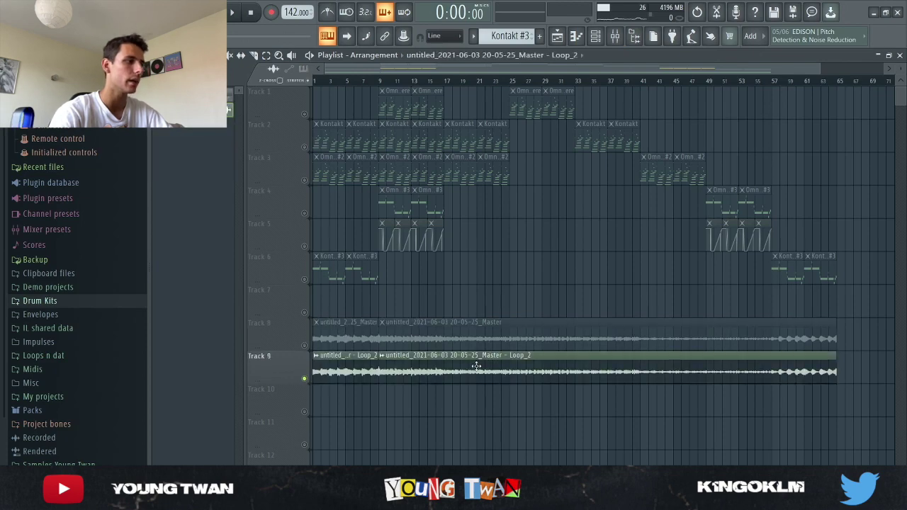
Open the Track 9 Loop_2 recording's sample settings and its waveform in Edison, and close both windows.
{"action": "double_click", "coordinate": [385, 362]}
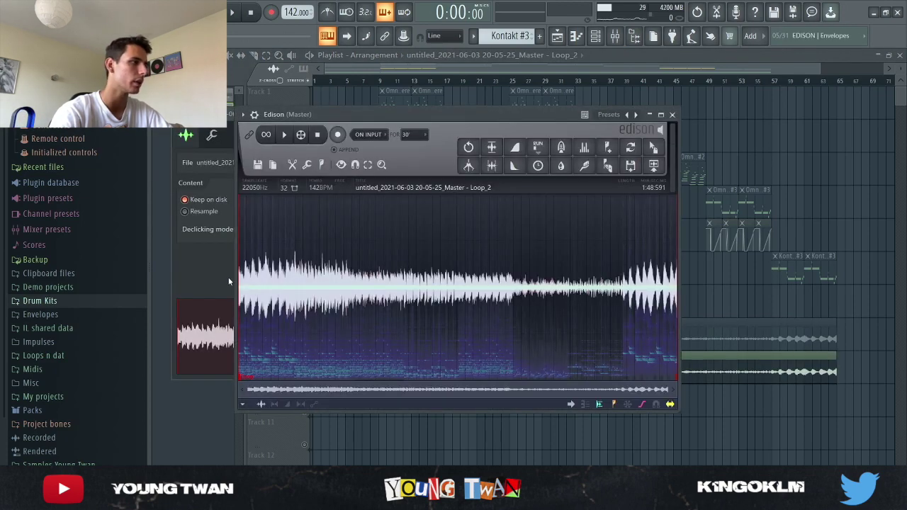
{"action": "left_click", "coordinate": [673, 115]}
{"action": "left_click", "coordinate": [436, 119]}
{"action": "left_click", "coordinate": [498, 114]}
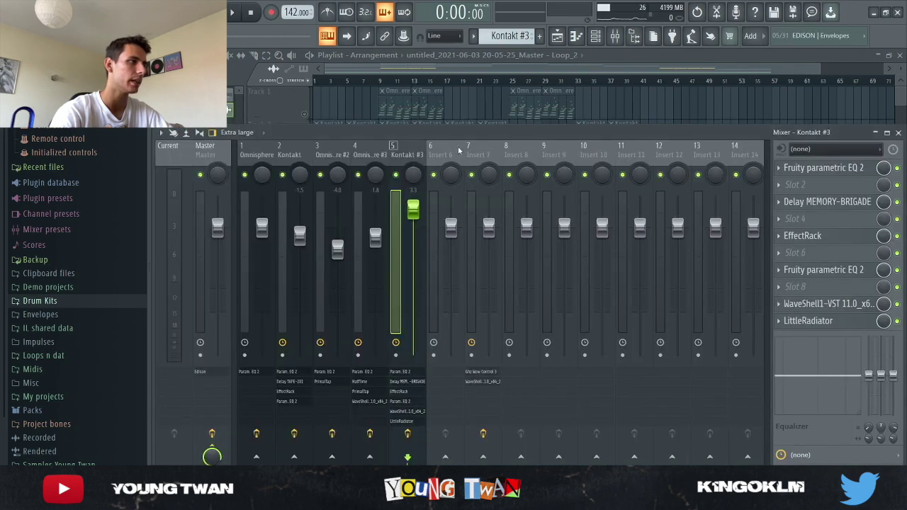
Inspect the Ghz Wow Control 3 and CLA-2A compressor settings on the Insert 7 mixer track.
{"action": "left_click", "coordinate": [485, 314]}
{"action": "left_click", "coordinate": [834, 174]}
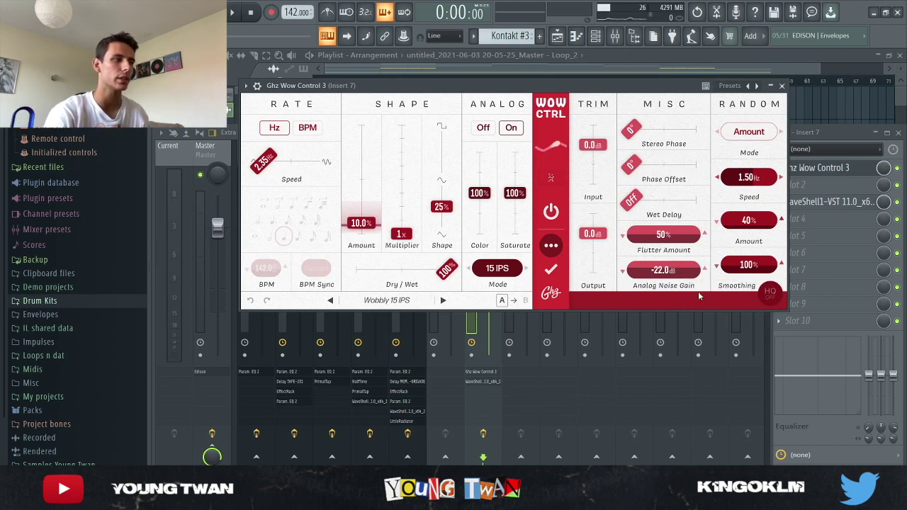
{"action": "left_click", "coordinate": [832, 204]}
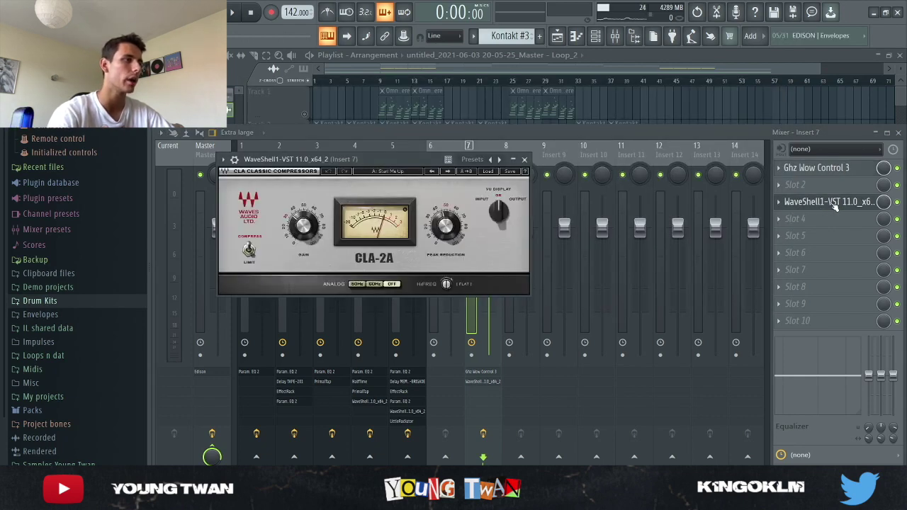
{"action": "left_click", "coordinate": [836, 204]}
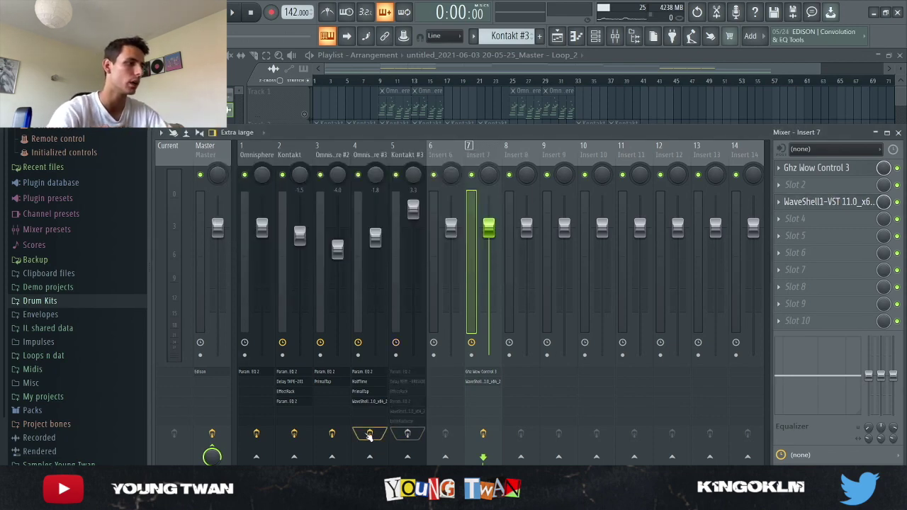
Return to the playlist and briefly play the soloed Loop_2 recording.
{"action": "key", "text": "F9"}
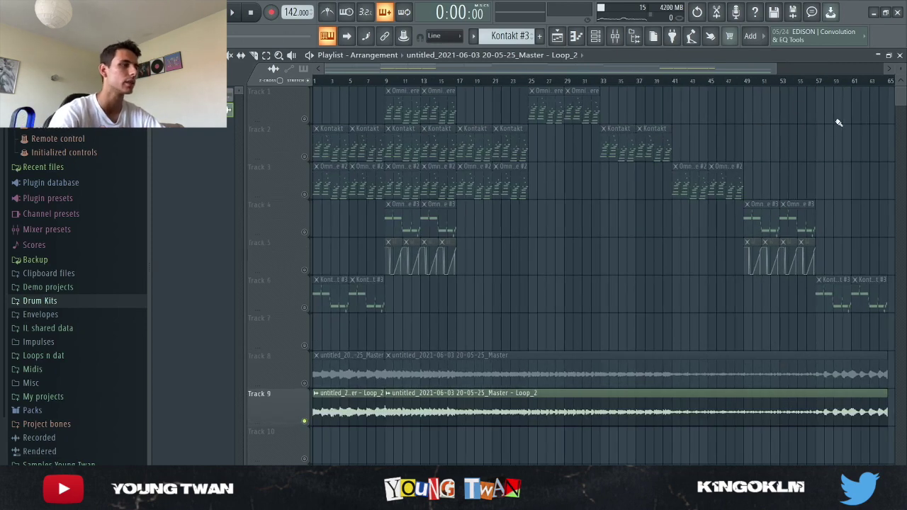
{"action": "key", "text": "space"}
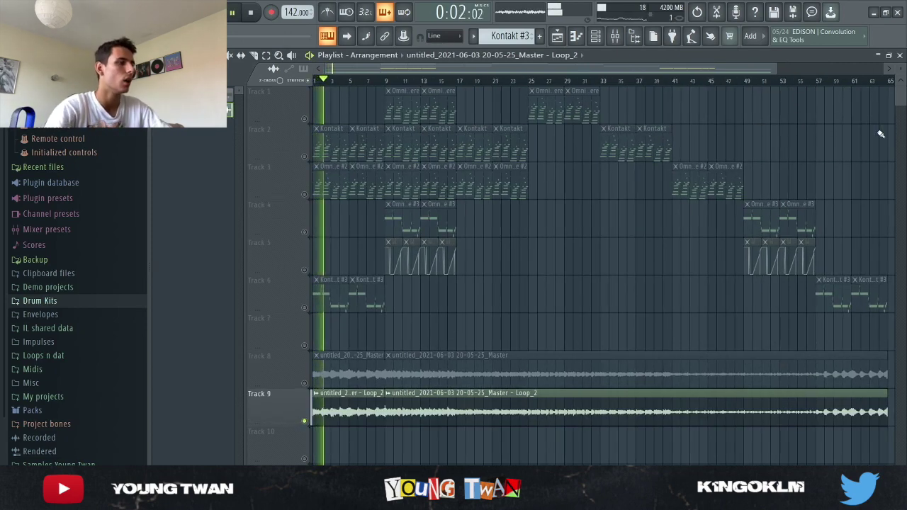
{"action": "key", "text": "space"}
Compare the time-stretching settings of the Track 9 Loop_2 clip with those of the Track 8 Master clip.
{"action": "double_click", "coordinate": [543, 424]}
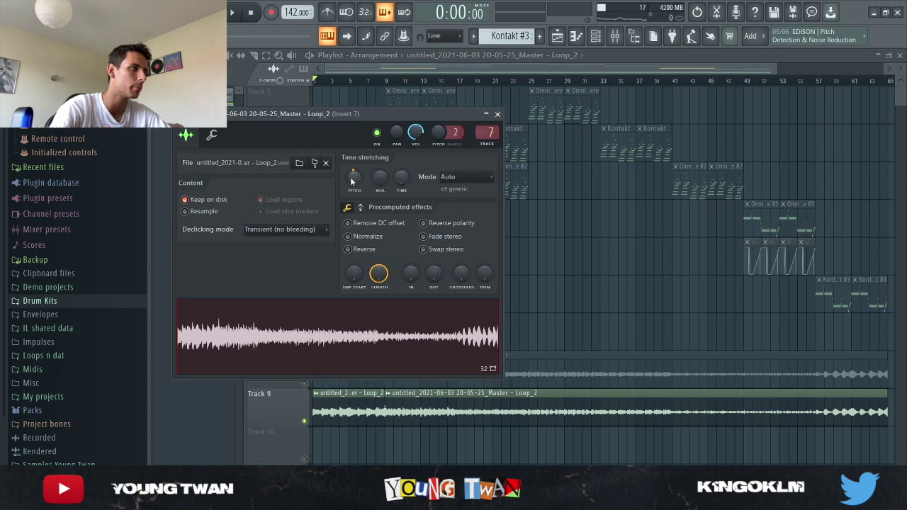
{"action": "left_click", "coordinate": [498, 114]}
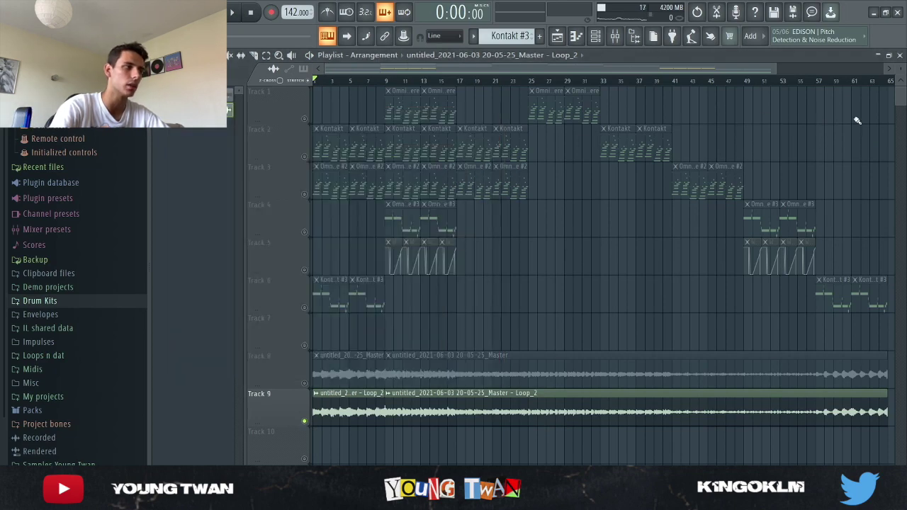
{"action": "left_click", "coordinate": [482, 360]}
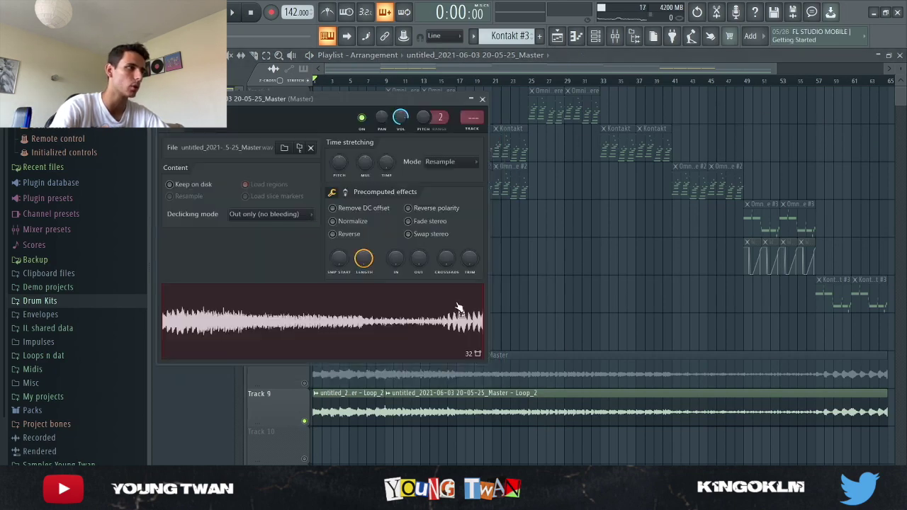
{"action": "left_click", "coordinate": [482, 99]}
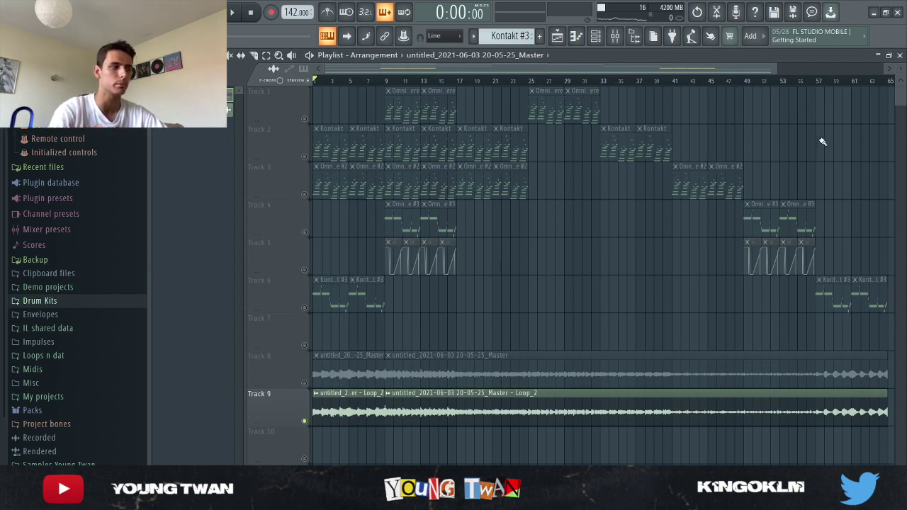
Play the soloed Track 9 recording from the start of the arrangement through its opening sections.
{"action": "key", "text": "space"}
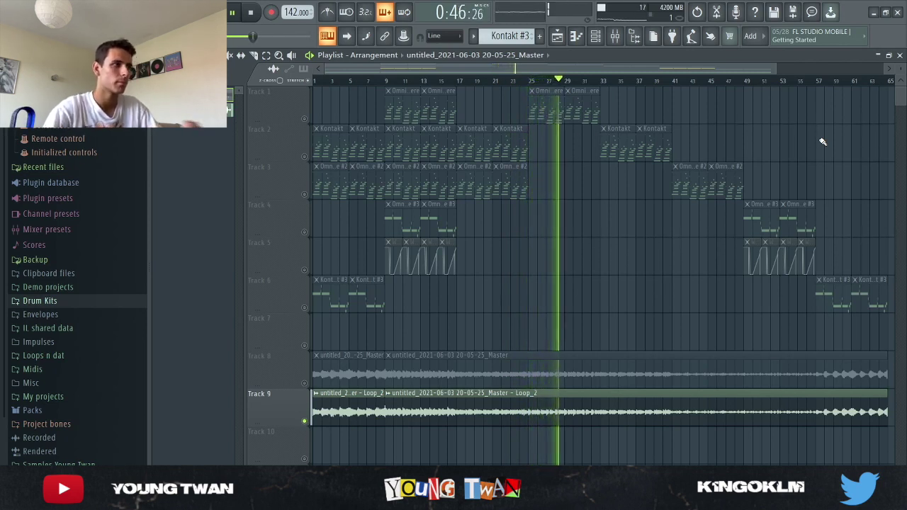
{"action": "key", "text": "space"}
{"action": "scroll", "coordinate": [587, 152], "scroll_direction": "down", "scroll_amount": 3}
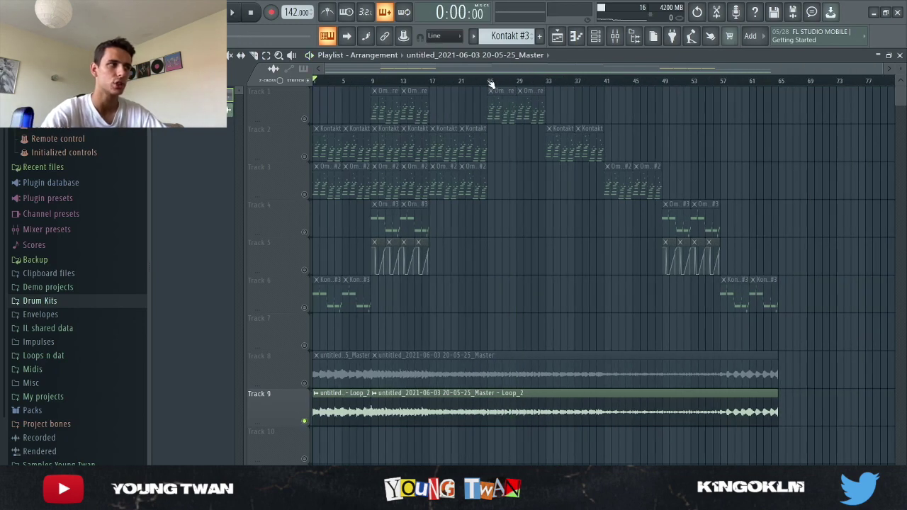
{"action": "mouse_move", "coordinate": [490, 84]}
{"action": "left_mouse_down"}
{"action": "mouse_move", "coordinate": [608, 81]}
{"action": "mouse_move", "coordinate": [780, 115]}
{"action": "mouse_move", "coordinate": [491, 96]}
{"action": "left_mouse_up"}
{"action": "scroll", "coordinate": [387, 85], "scroll_direction": "up", "scroll_amount": 2}
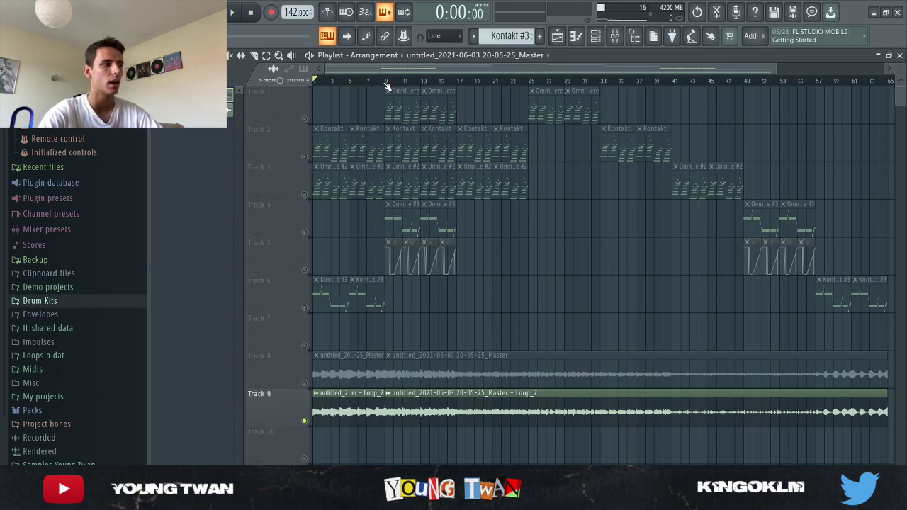
Select the playlist's first section, from bar 1 to bar 9, and play it.
{"action": "left_click_drag", "start_coordinate": [389, 85], "coordinate": [312, 81]}
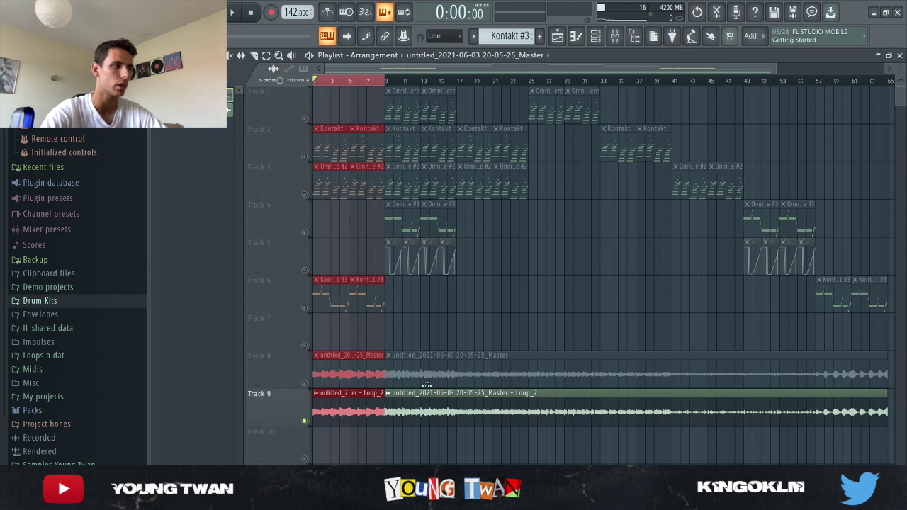
{"action": "key", "text": "space"}
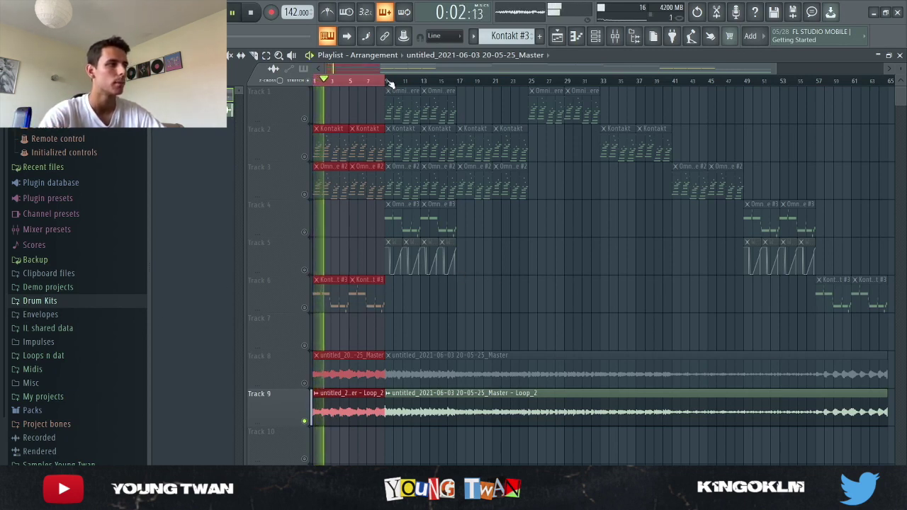
{"action": "key", "text": "space"}
Select the playlist section from bar 9 to bar 17 and play it.
{"action": "left_click_drag", "start_coordinate": [386, 81], "coordinate": [457, 90]}
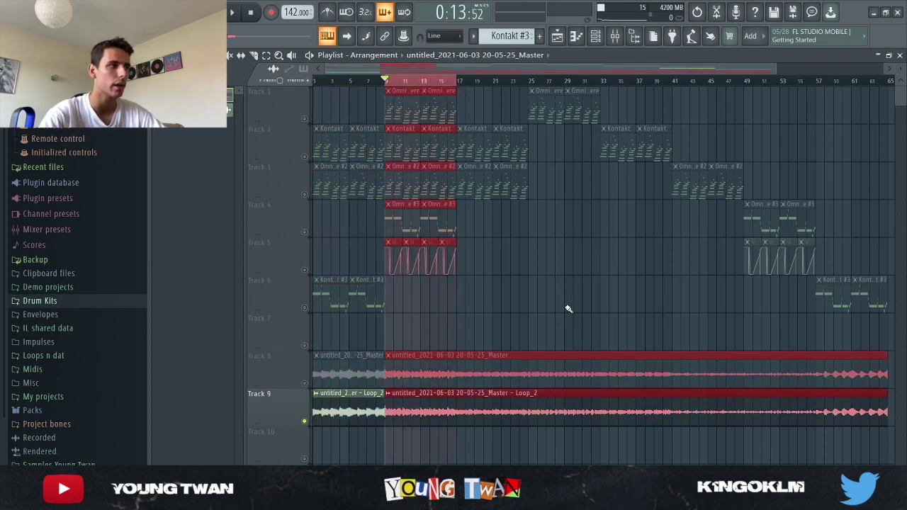
{"action": "key", "text": "space"}
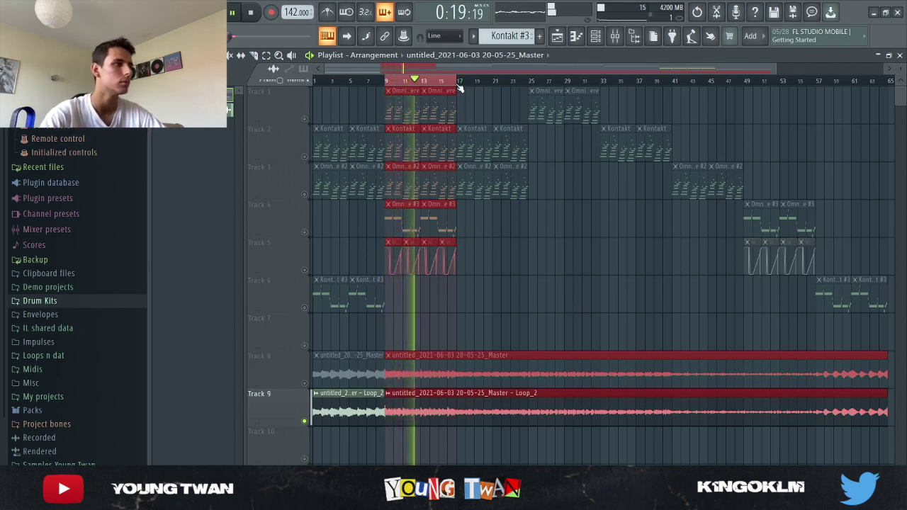
{"action": "key", "text": "space"}
{"action": "scroll", "coordinate": [397, 120], "scroll_direction": "up", "scroll_amount": 3}
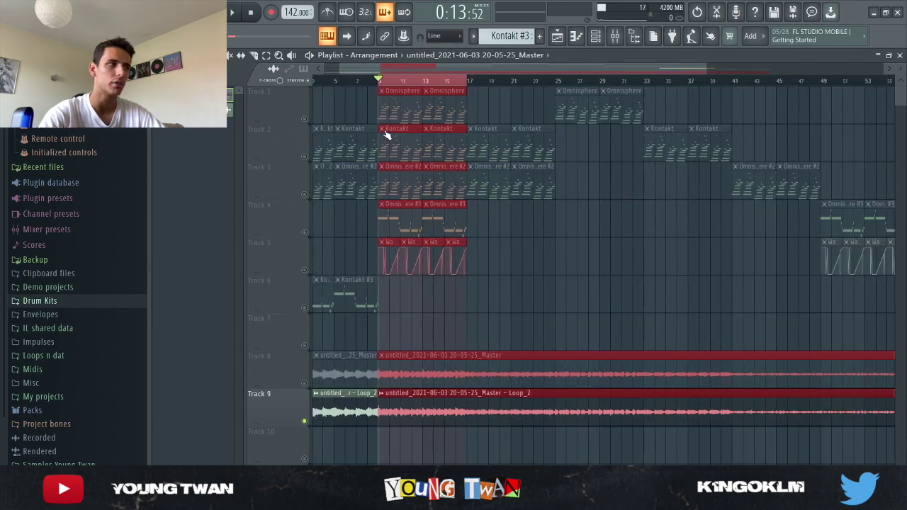
Select the playlist section from bar 17 to bar 25 and play it.
{"action": "scroll", "coordinate": [397, 143], "scroll_direction": "down", "scroll_amount": 3}
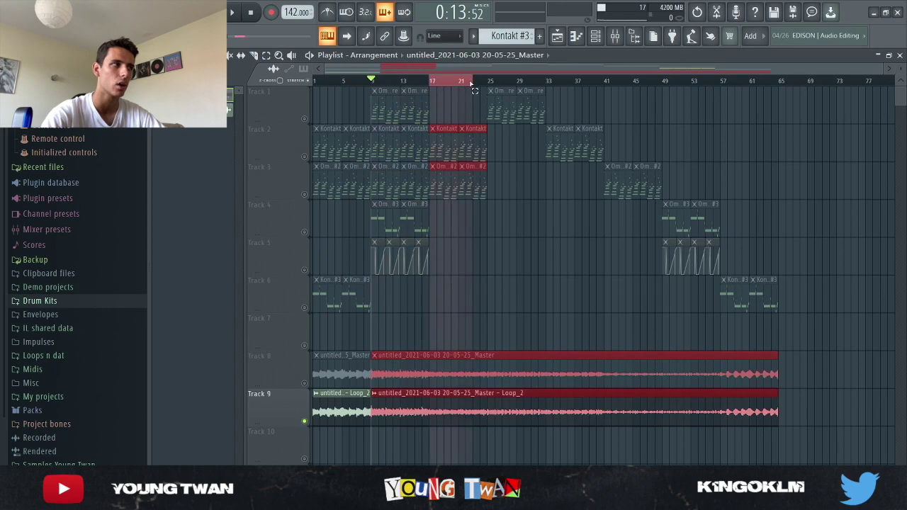
{"action": "left_click_drag", "start_coordinate": [432, 84], "coordinate": [488, 84]}
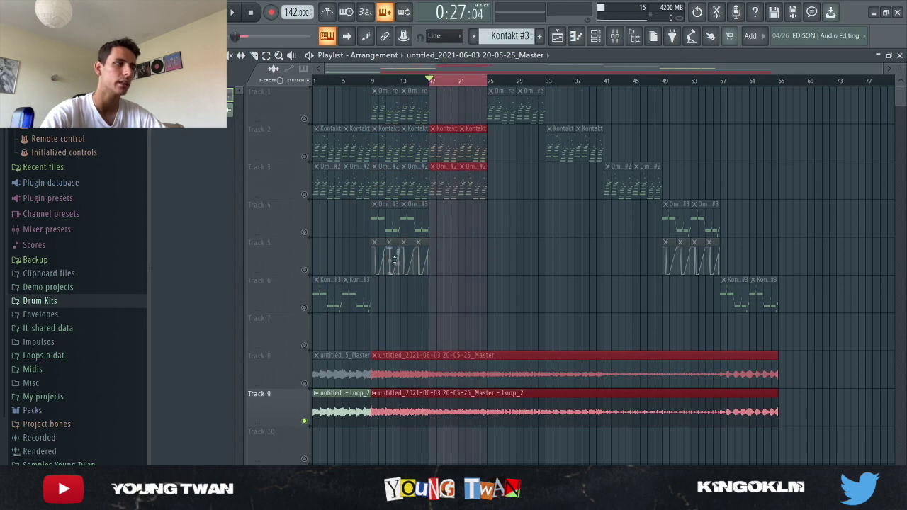
{"action": "scroll", "coordinate": [320, 234], "scroll_direction": "up", "scroll_amount": 3}
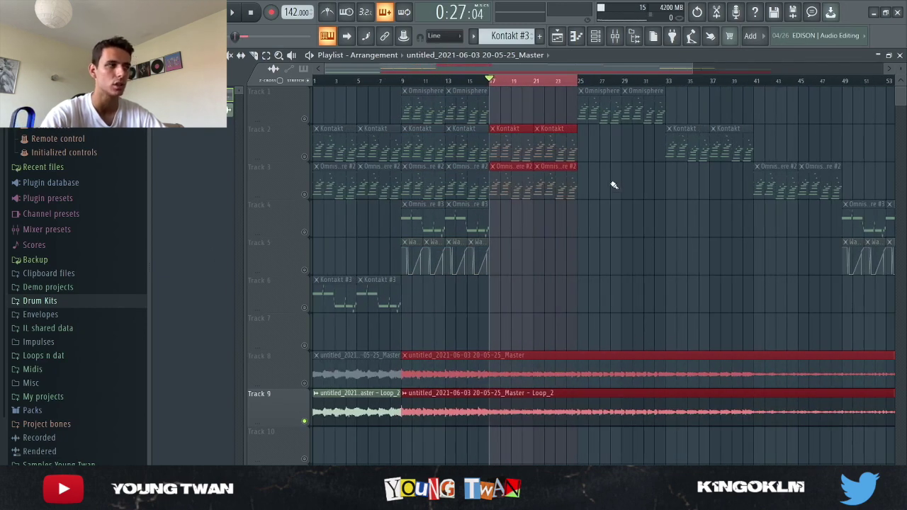
{"action": "key", "text": "space"}
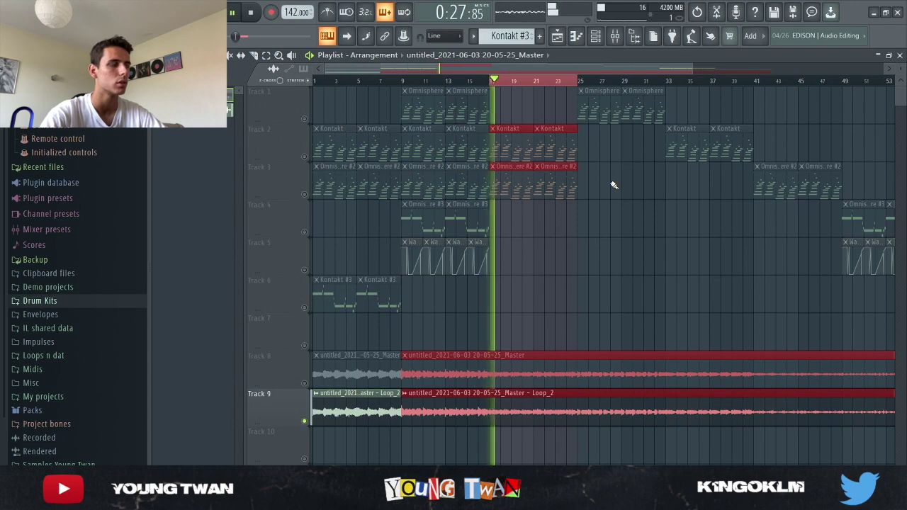